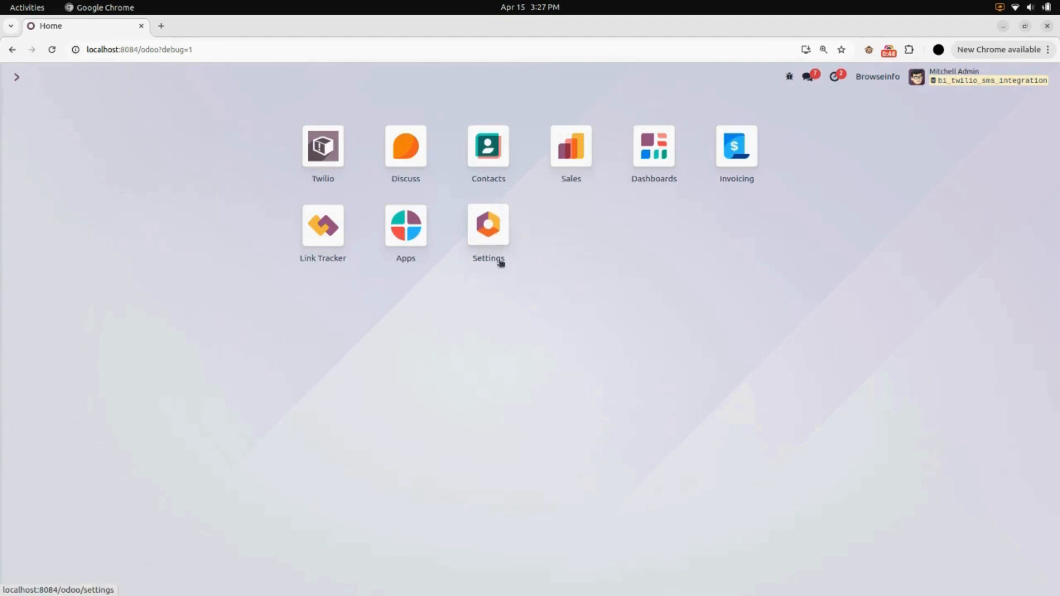
Open the Twilio Configuration settings and test the connection with the stored credentials.
left_click(502, 225)
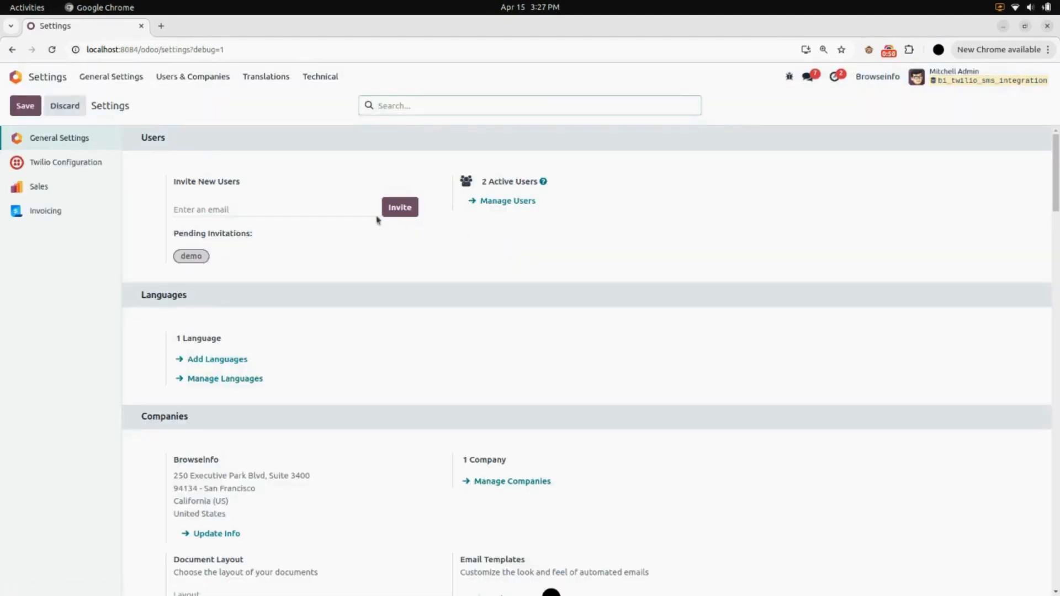
left_click(80, 170)
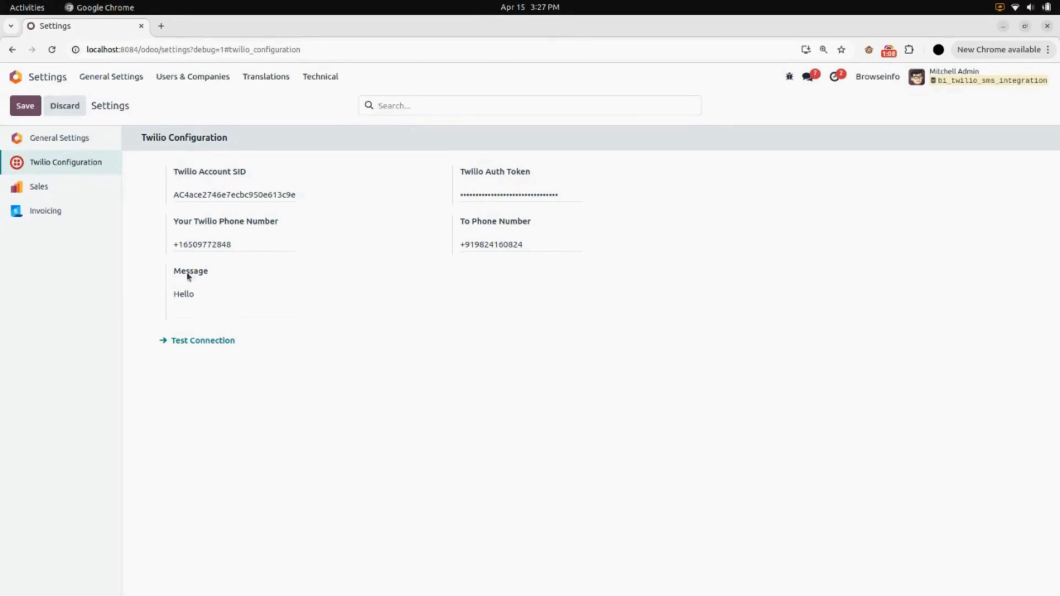
left_click(204, 341)
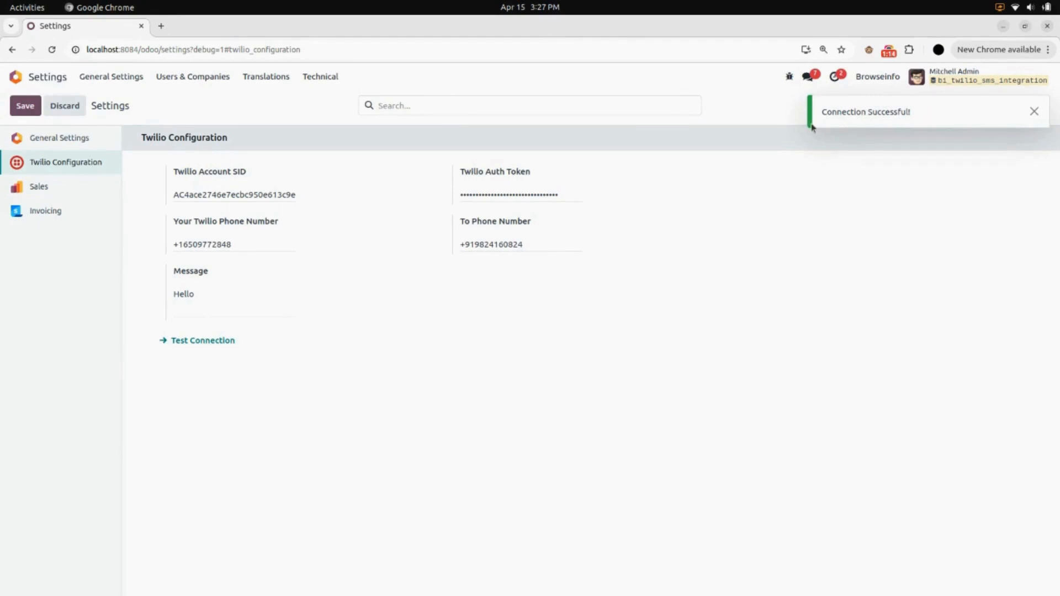
left_click(1034, 111)
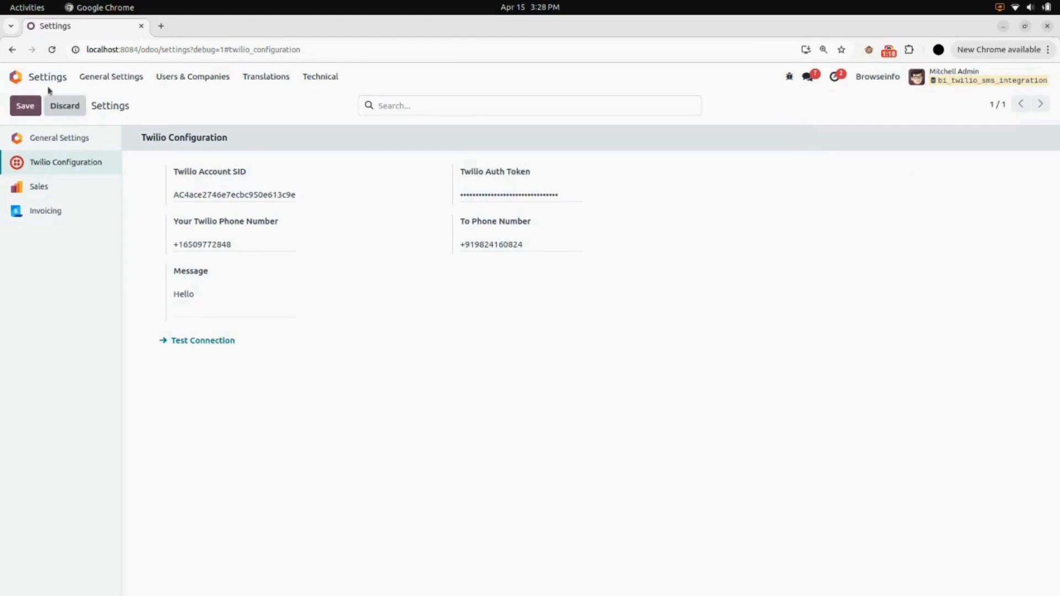
Send the Twilio SMS "10% off on selected clothes" with recipient type Individual and message type Custom Message.
left_click(16, 77)
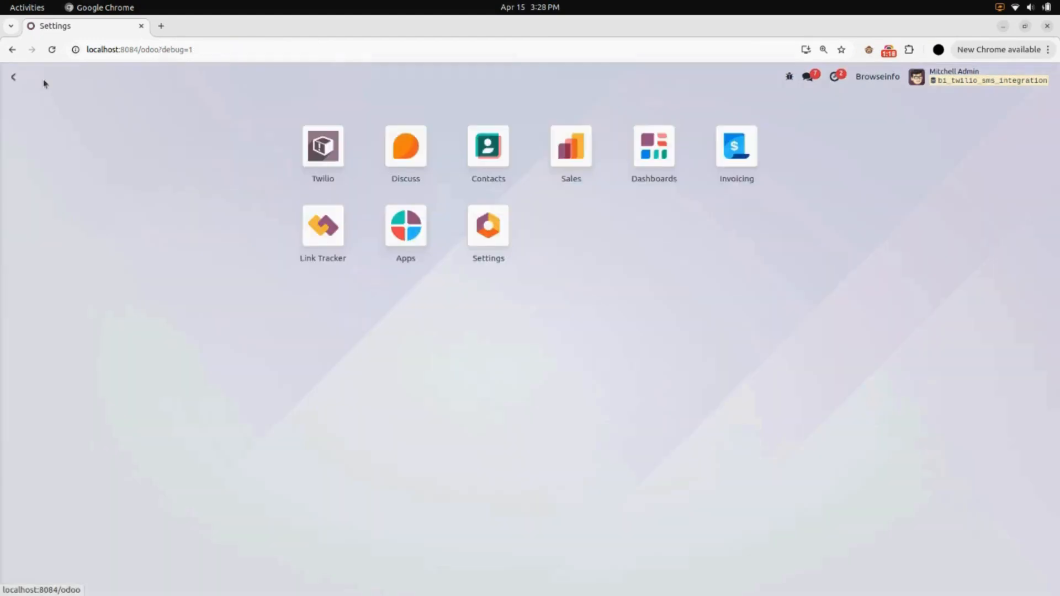
left_click(324, 149)
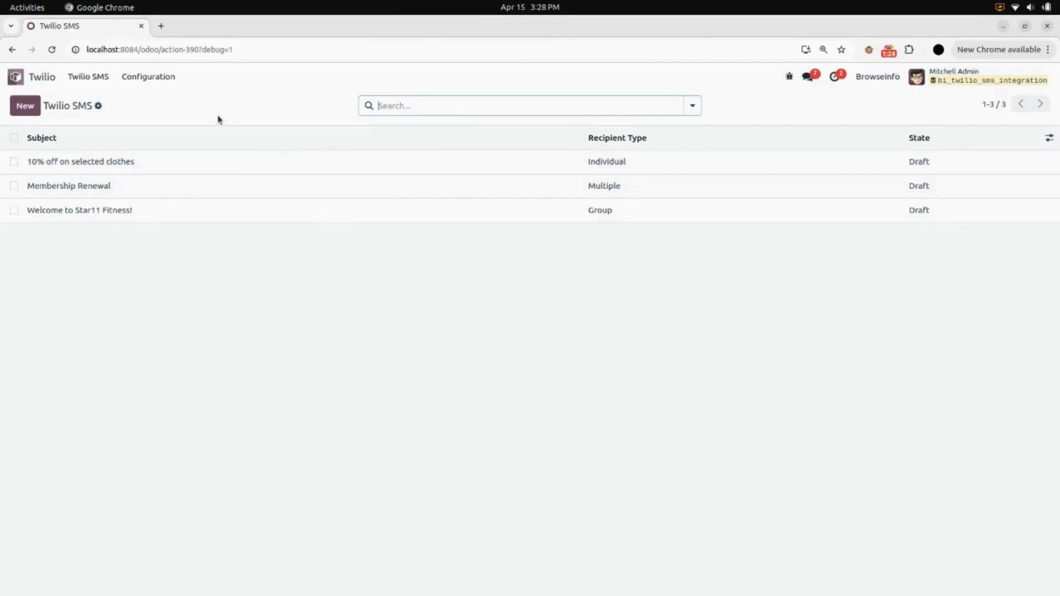
left_click(191, 166)
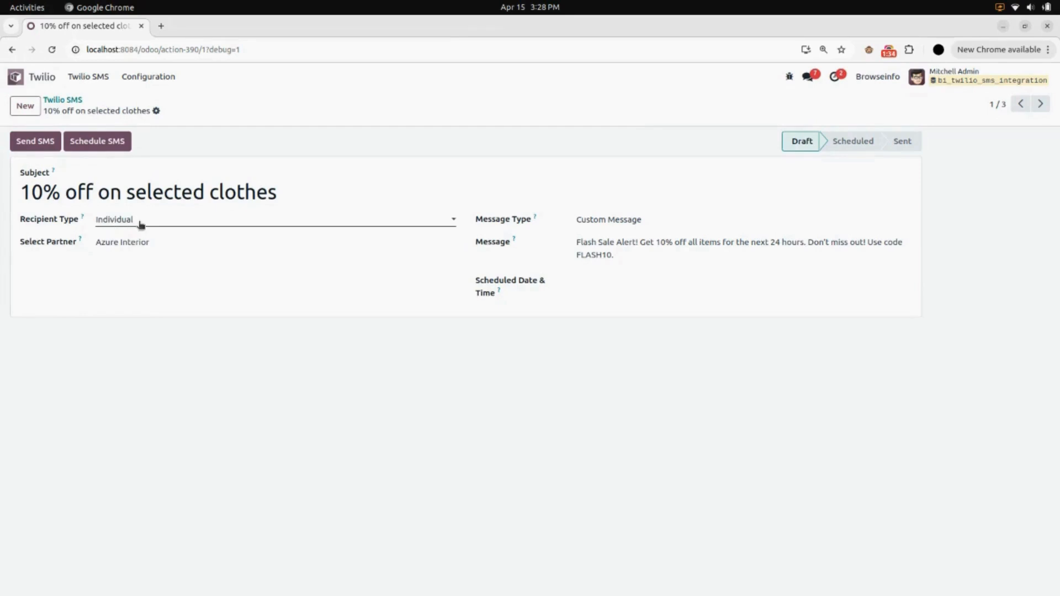
left_click(167, 222)
left_click(66, 266)
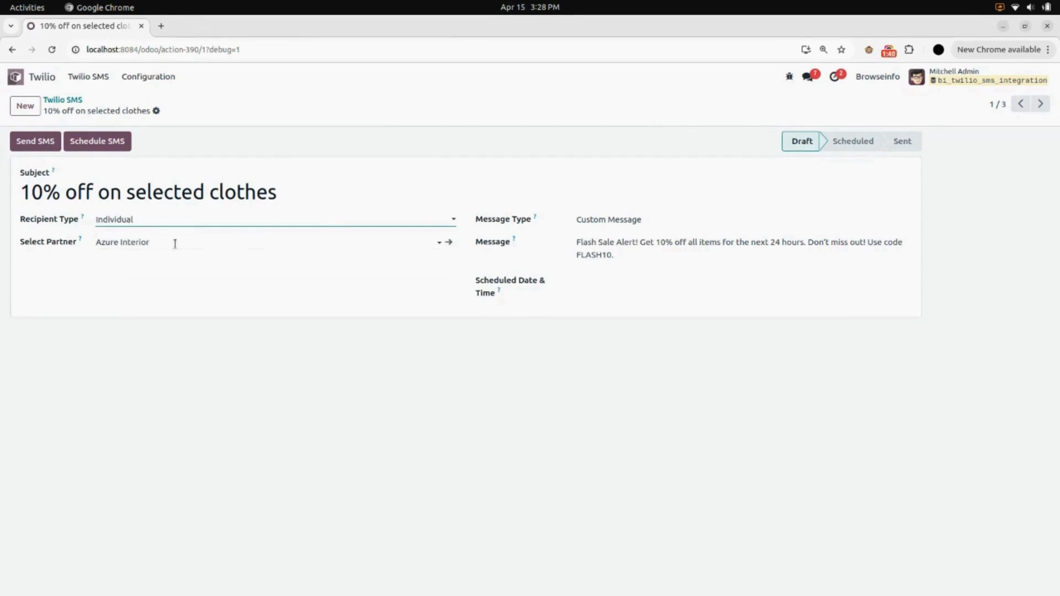
left_click(616, 222)
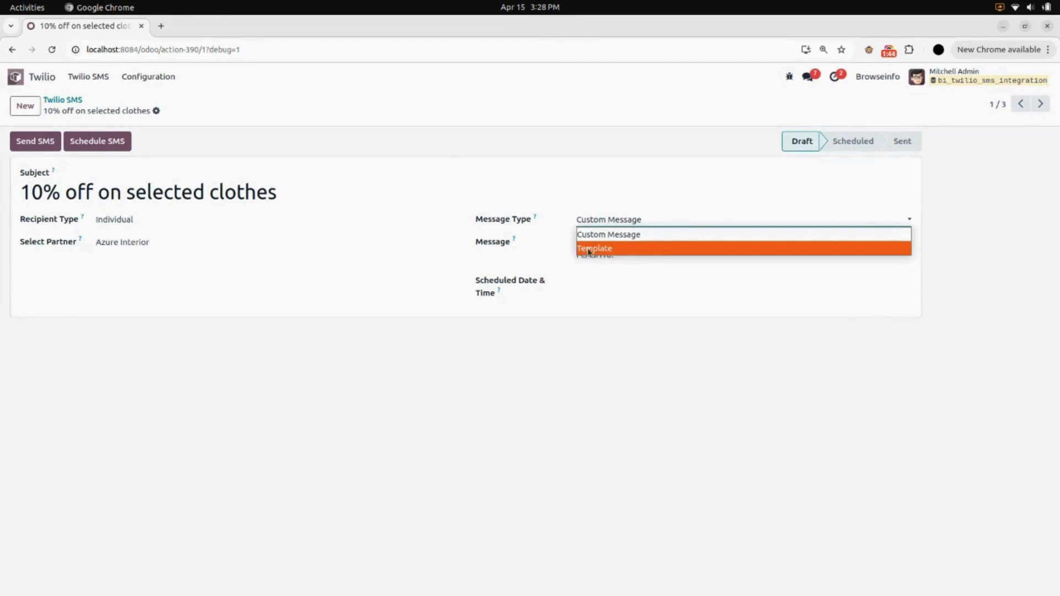
left_click(621, 234)
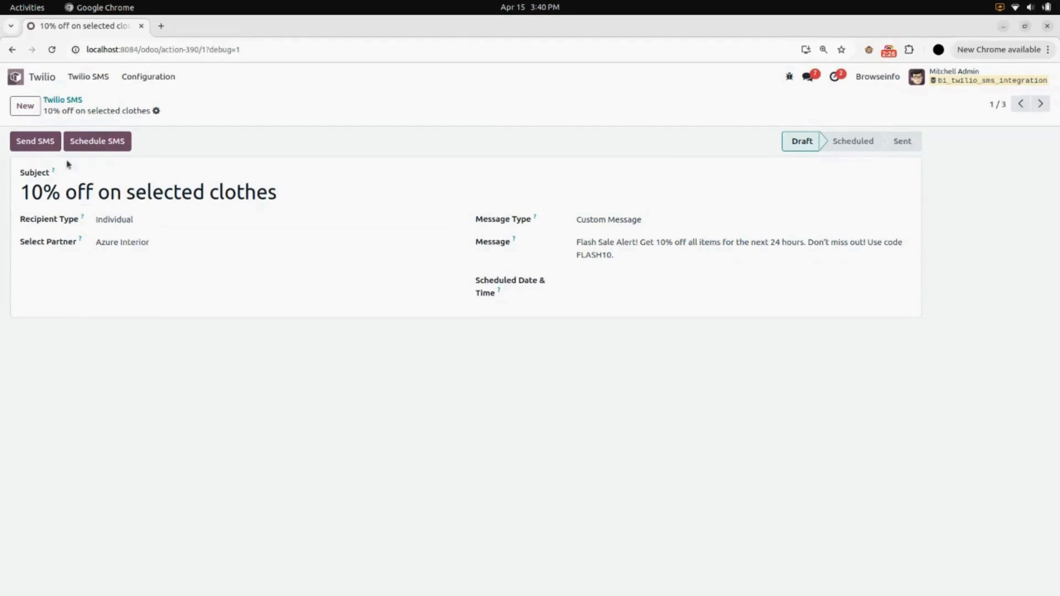
left_click(41, 142)
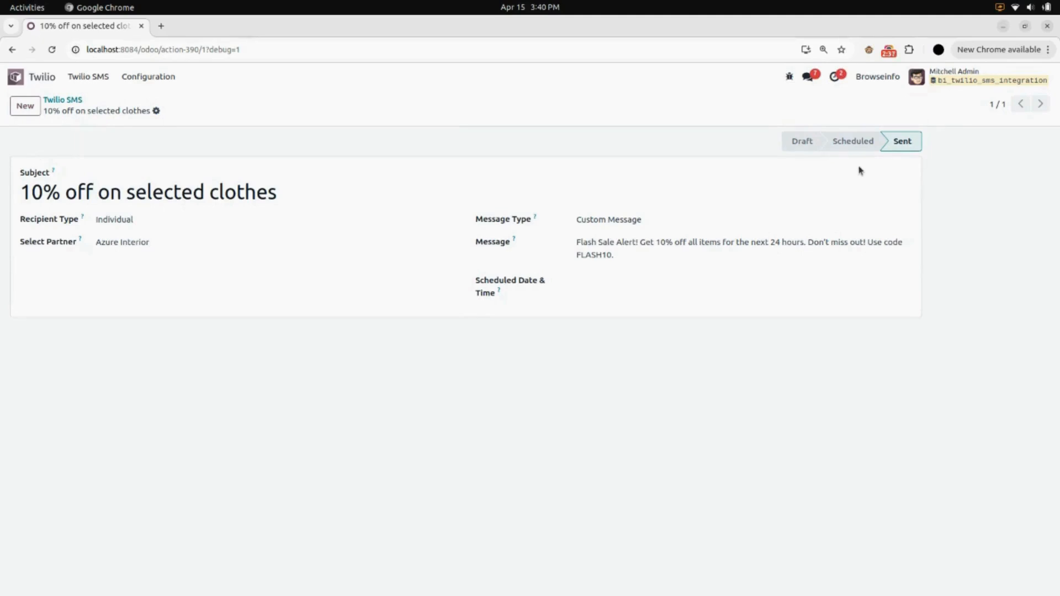
Review the newest Azure Interior entry in the SMS History and return to the history list.
left_click(103, 78)
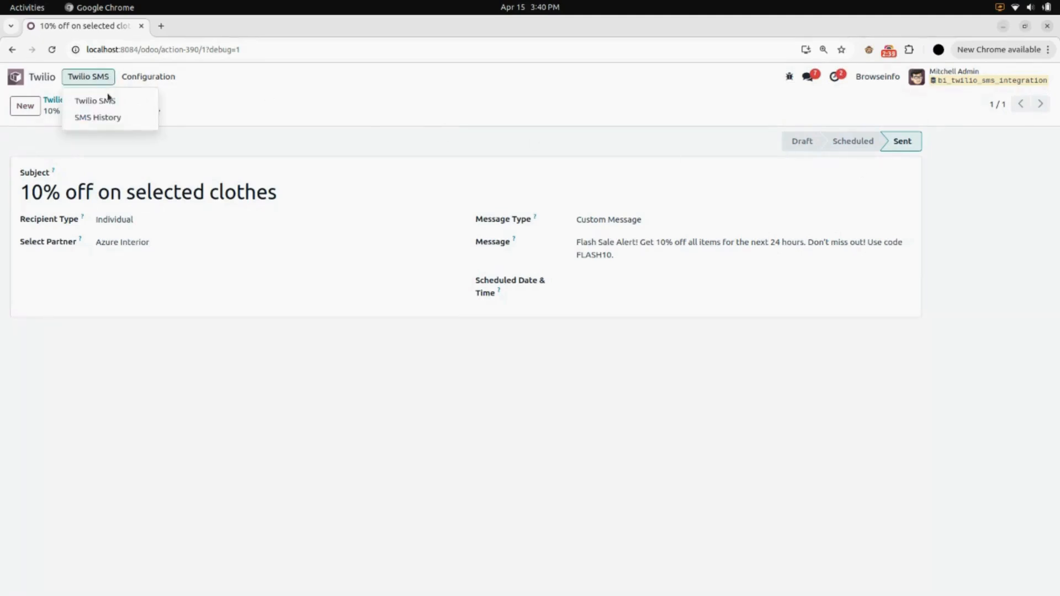
left_click(93, 122)
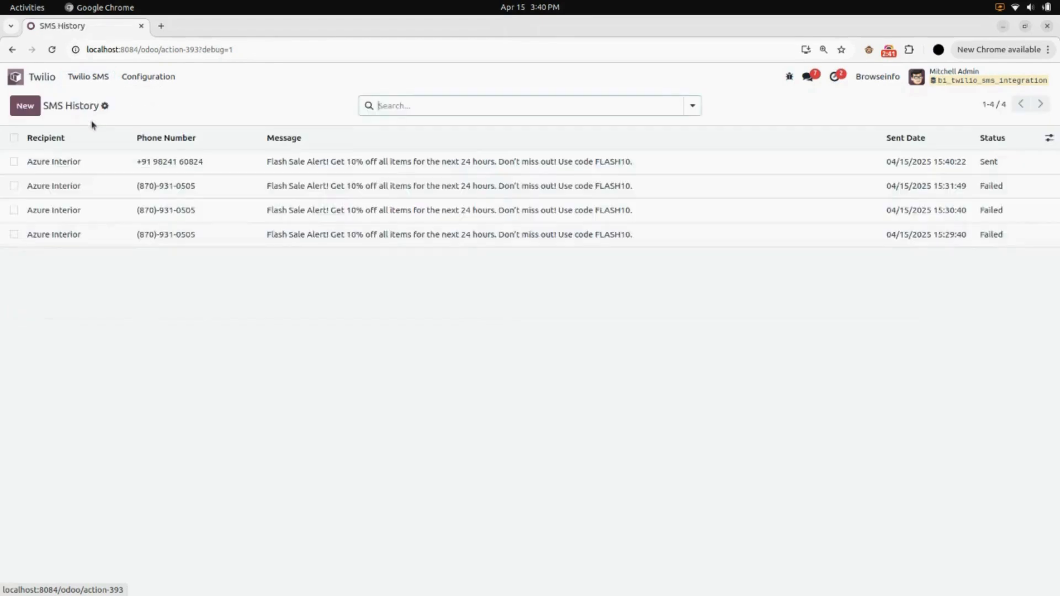
left_click(136, 164)
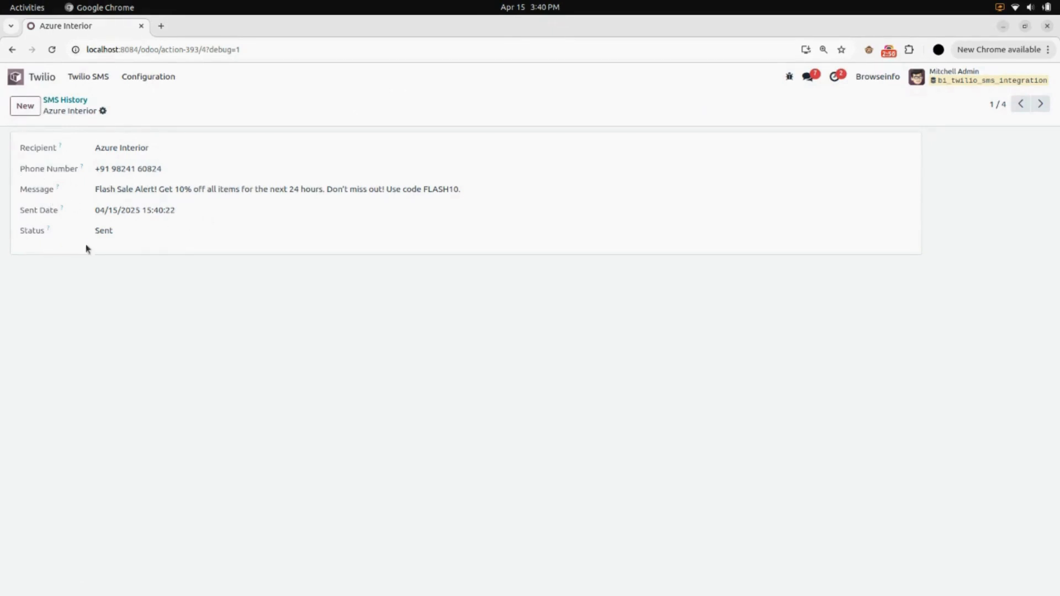
left_click(67, 101)
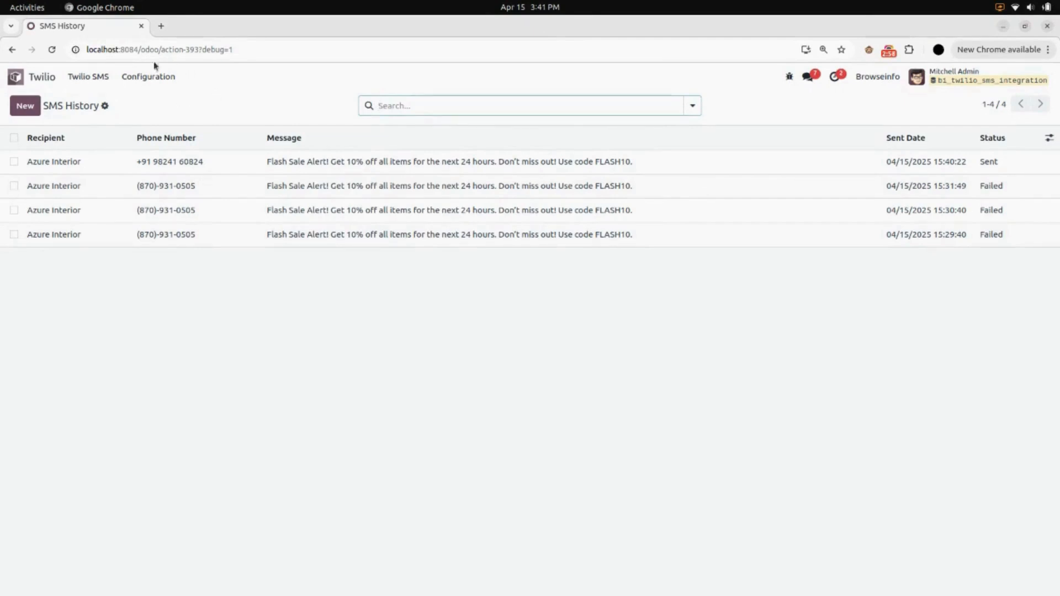
Examine the Membership Renewal entry among the SMS templates.
left_click(159, 81)
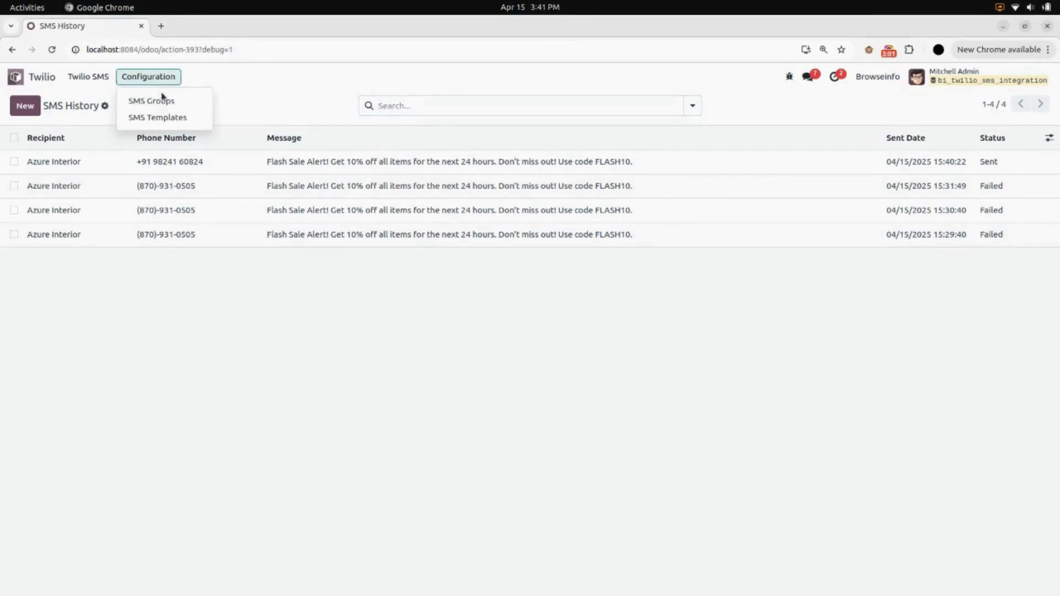
left_click(139, 123)
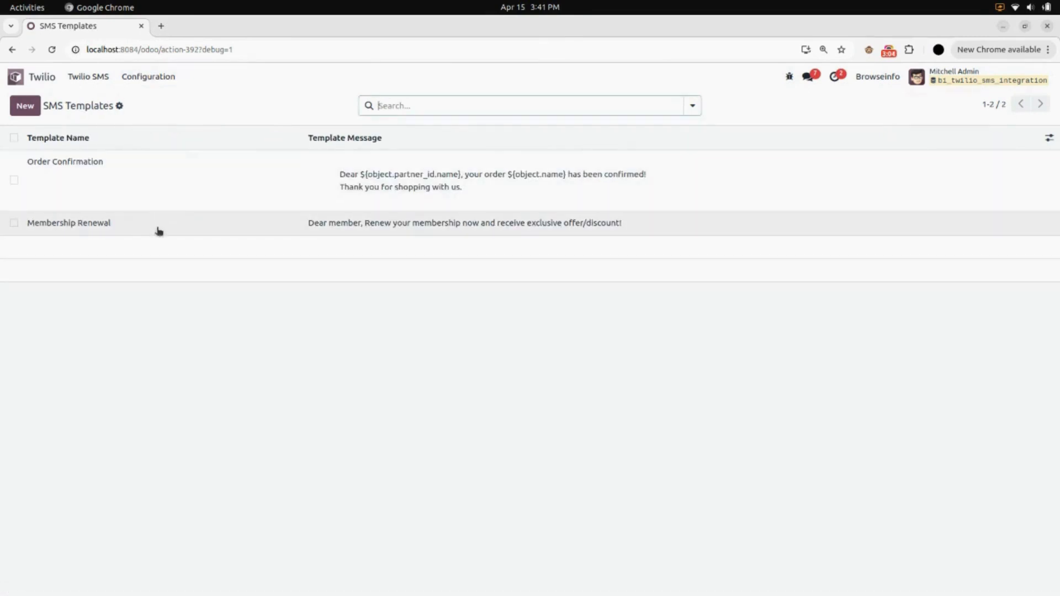
left_click(160, 231)
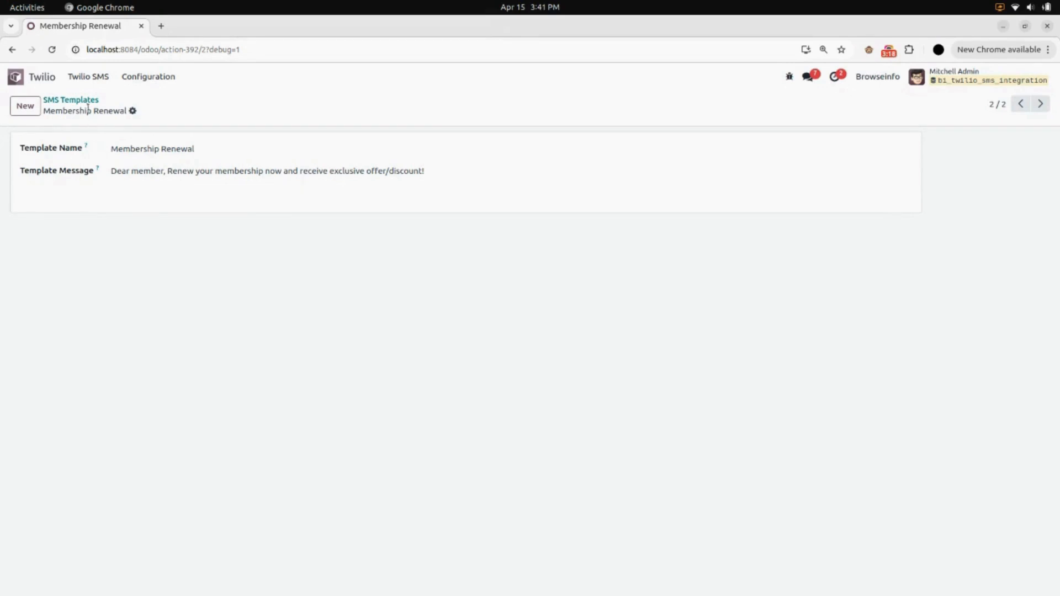
In the Membership Renewal Twilio SMS, keep recipient type Multiple and choose message type Template with the Membership Renewal template.
left_click(88, 81)
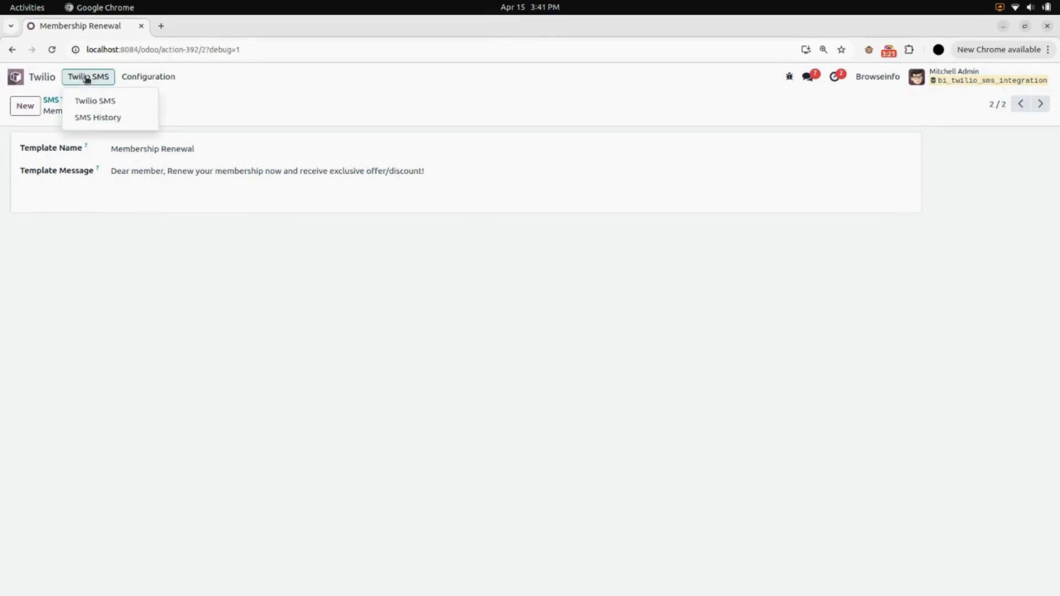
left_click(94, 99)
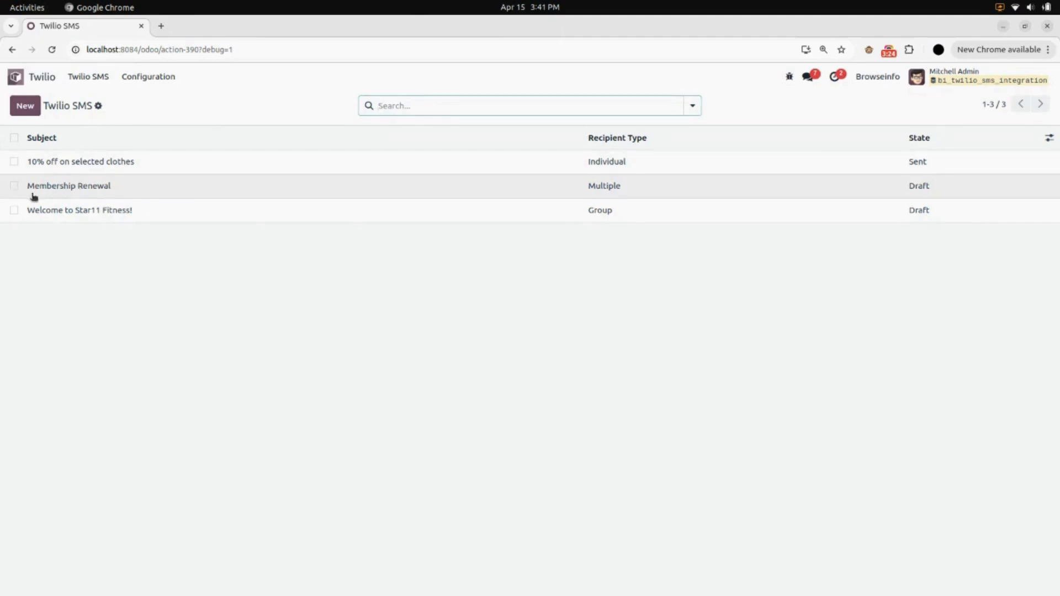
left_click(191, 193)
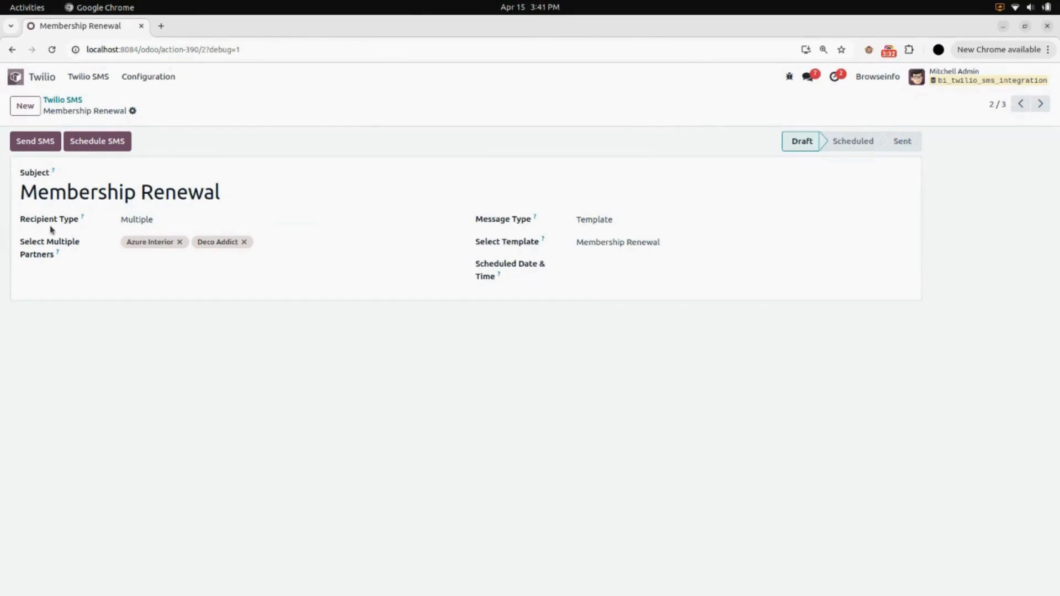
left_click(142, 220)
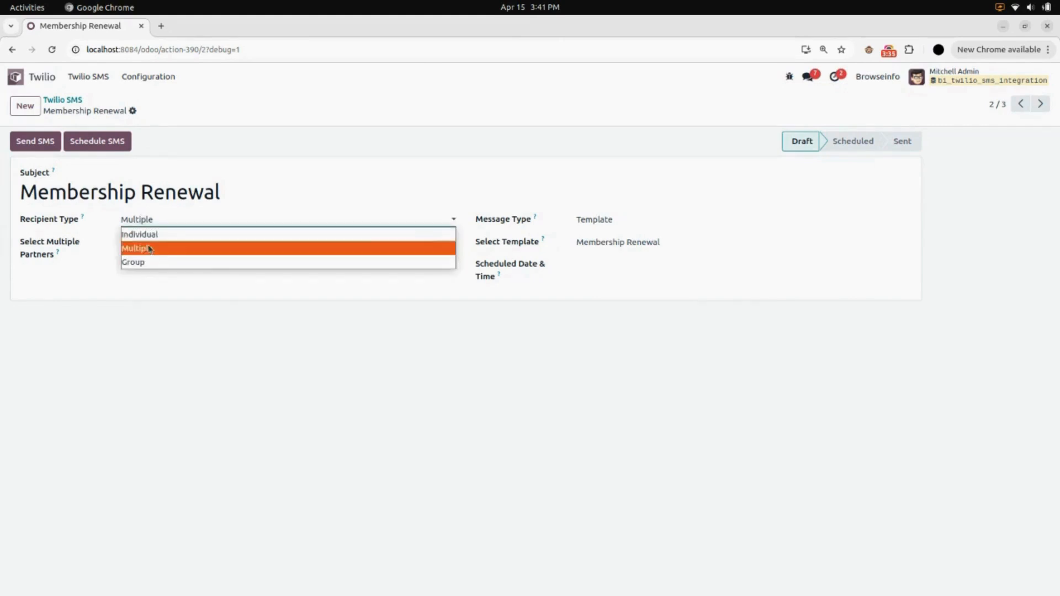
left_click(147, 284)
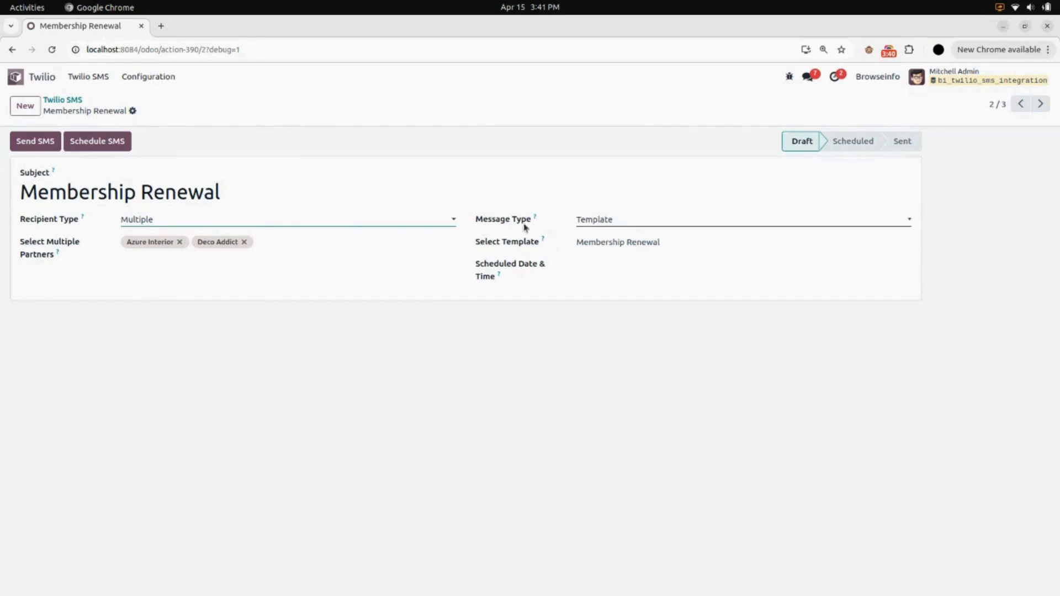
left_click(644, 220)
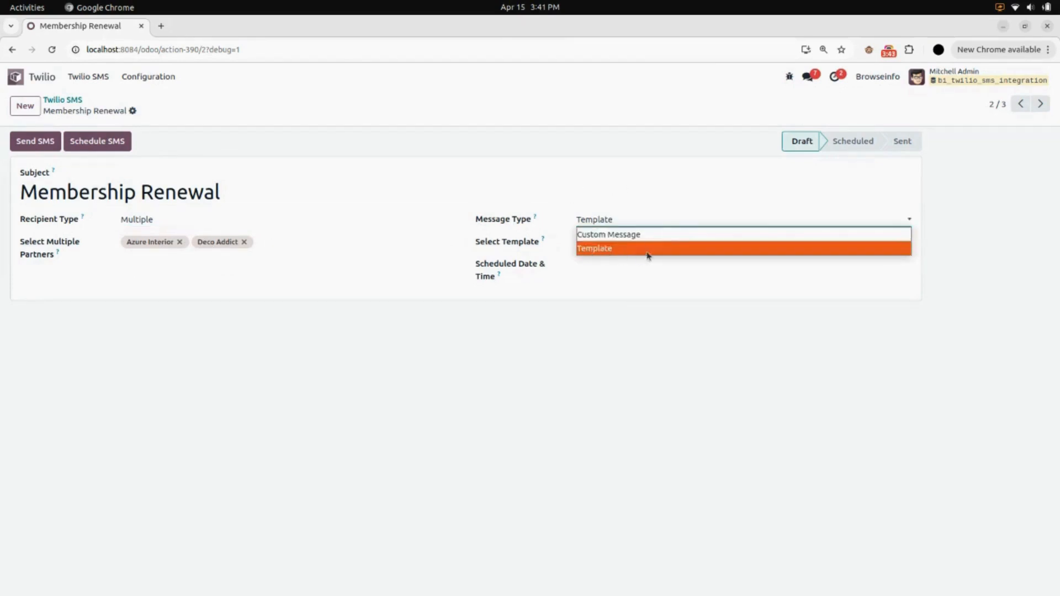
left_click(648, 255)
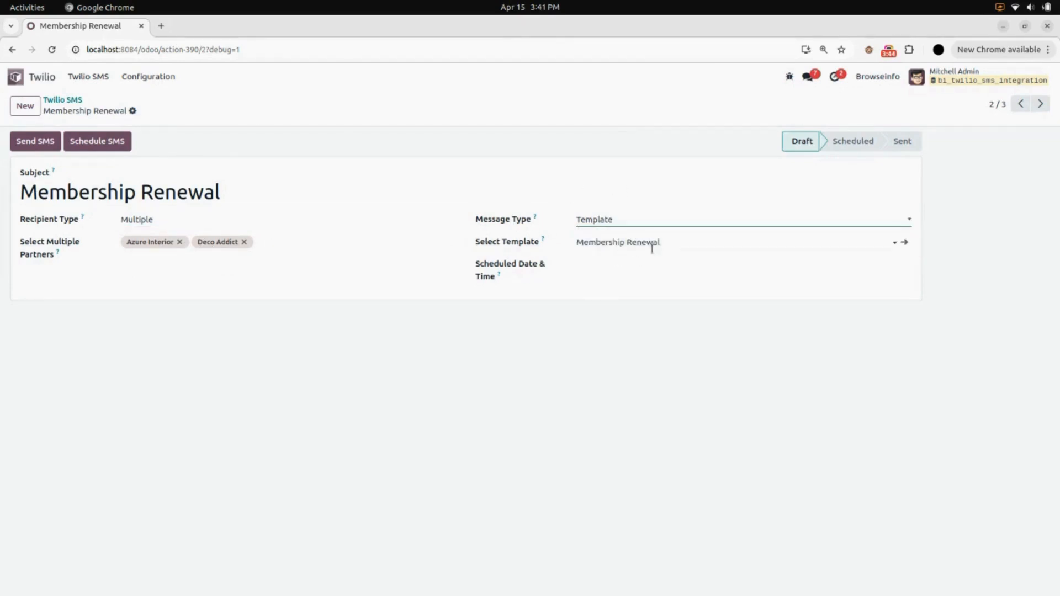
left_click(632, 247)
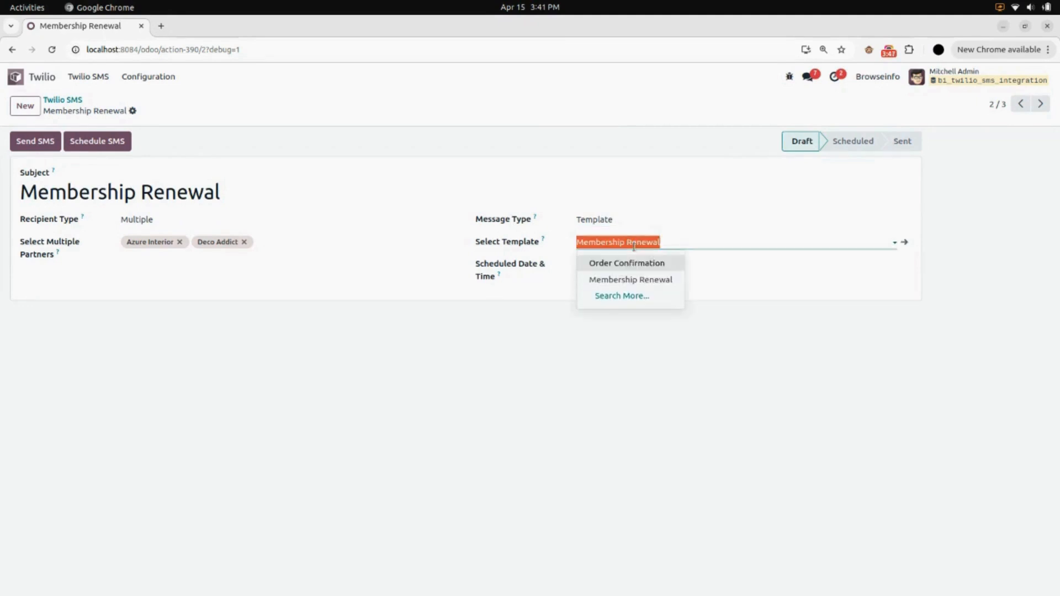
left_click(640, 283)
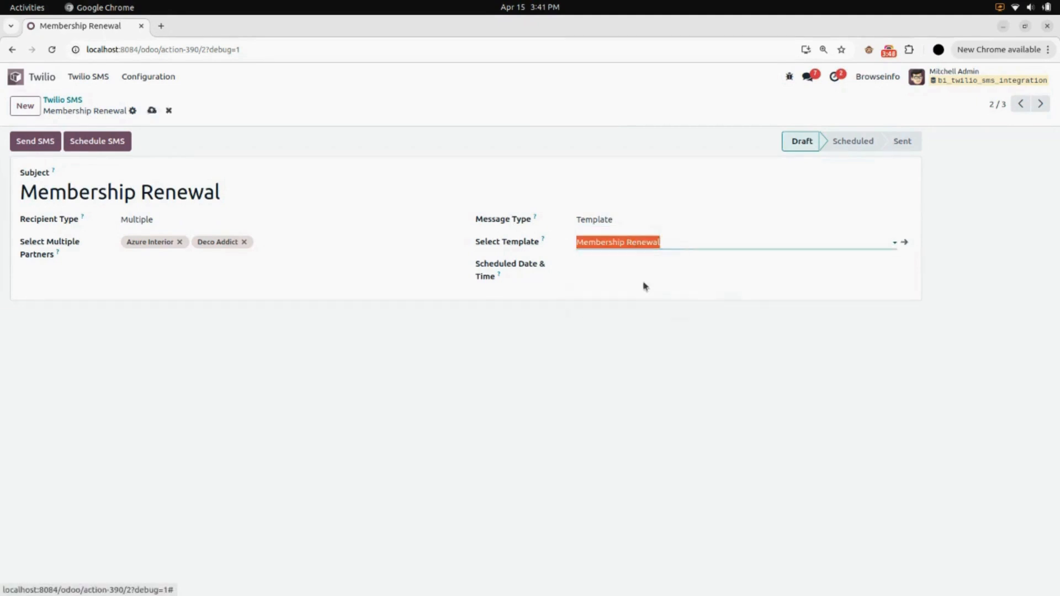
left_click(679, 320)
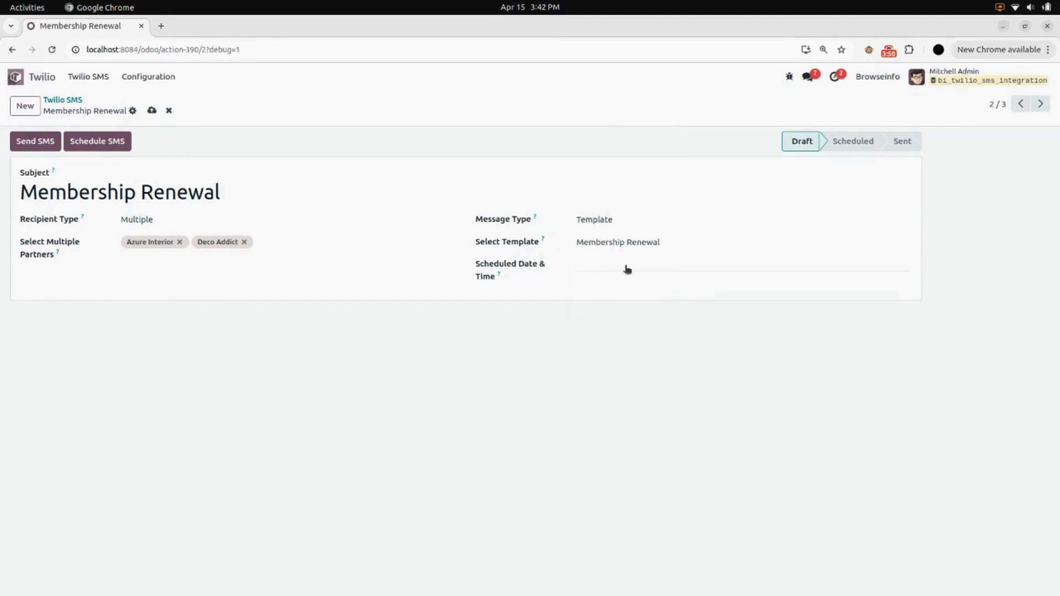
Save a scheduled date and time of 04/15/2025 15:00:00 on the Membership Renewal SMS and try to schedule it.
left_click(650, 265)
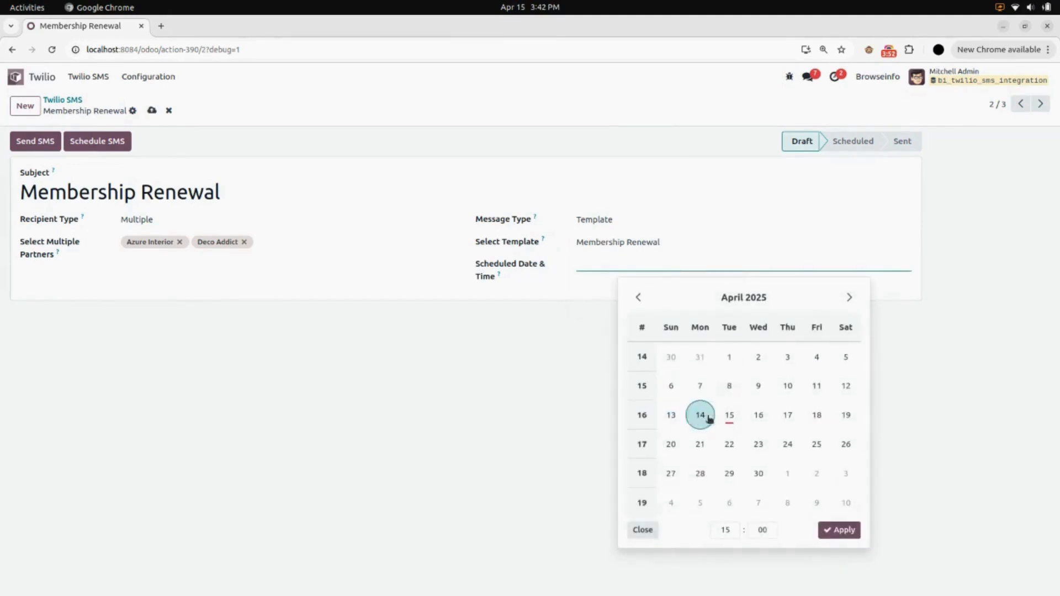
left_click(729, 414)
left_click(839, 531)
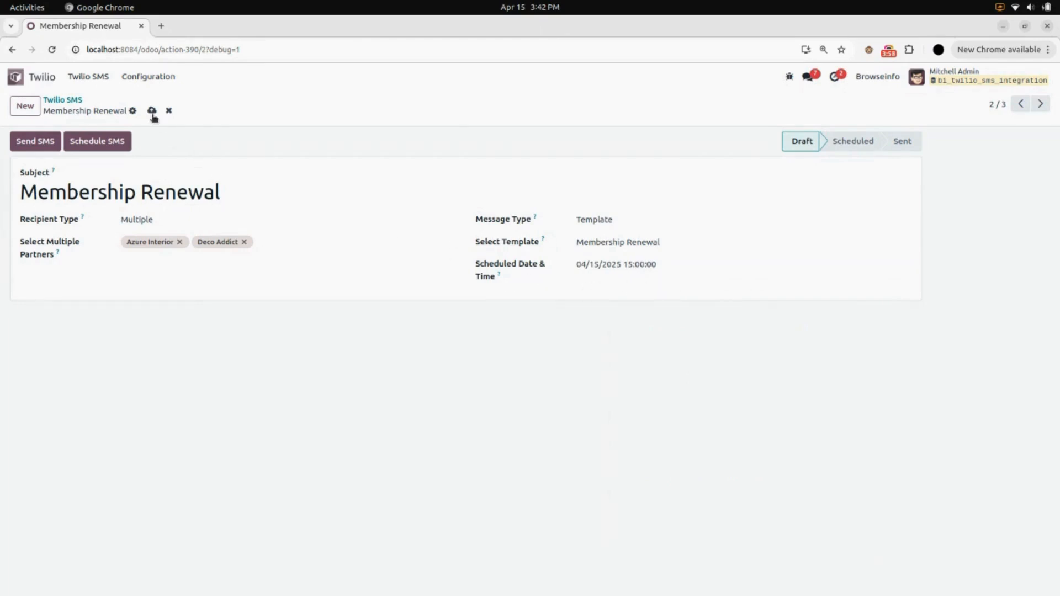
left_click(152, 110)
left_click(110, 140)
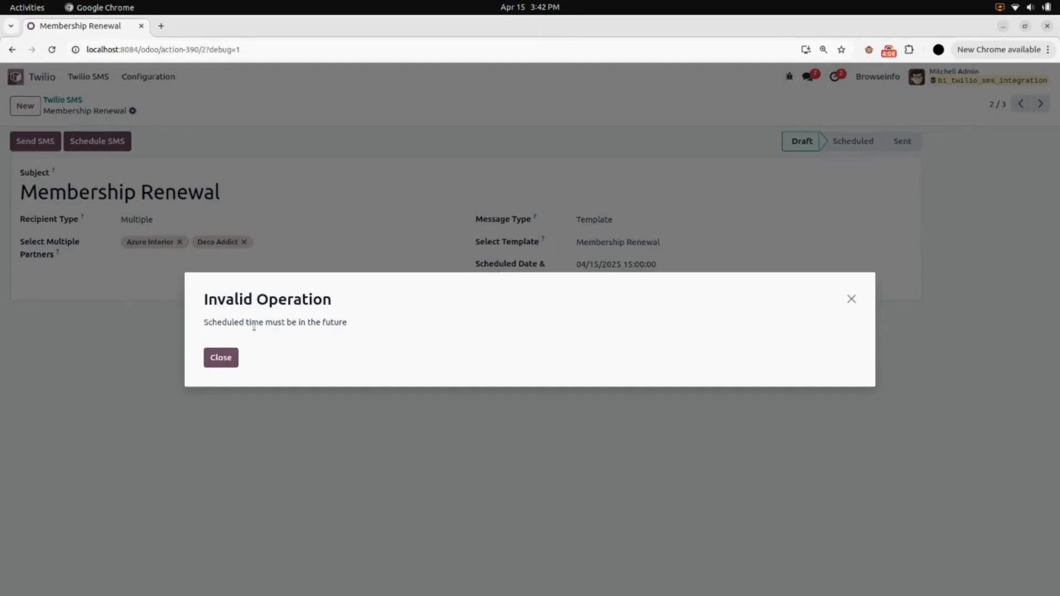
left_click(220, 357)
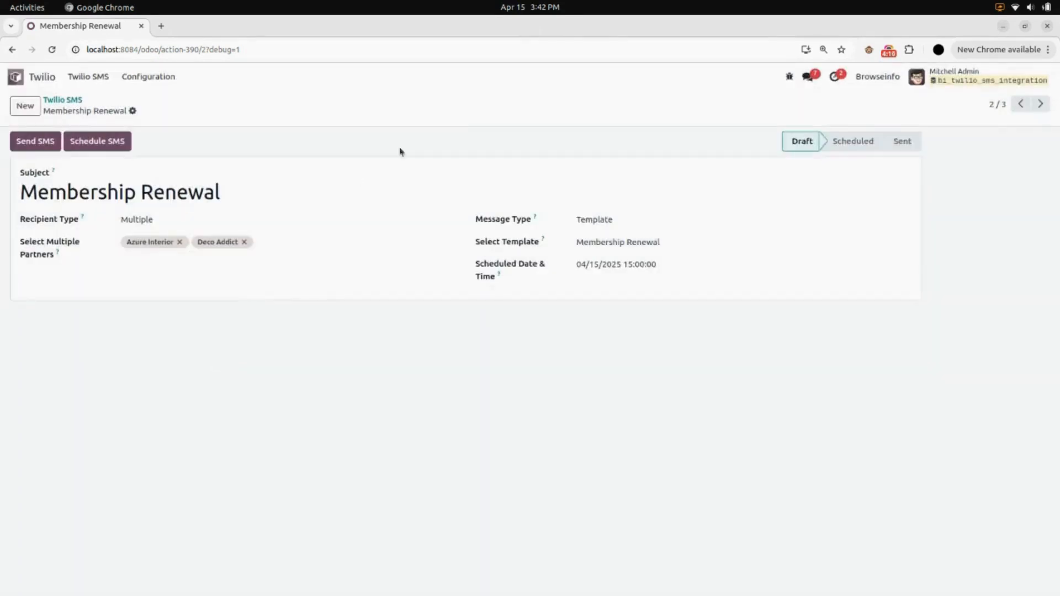
Set the Membership Renewal SMS's scheduled time to 04/15/2025 16:00:00, save the record and schedule the SMS.
left_click(635, 265)
left_click(718, 531)
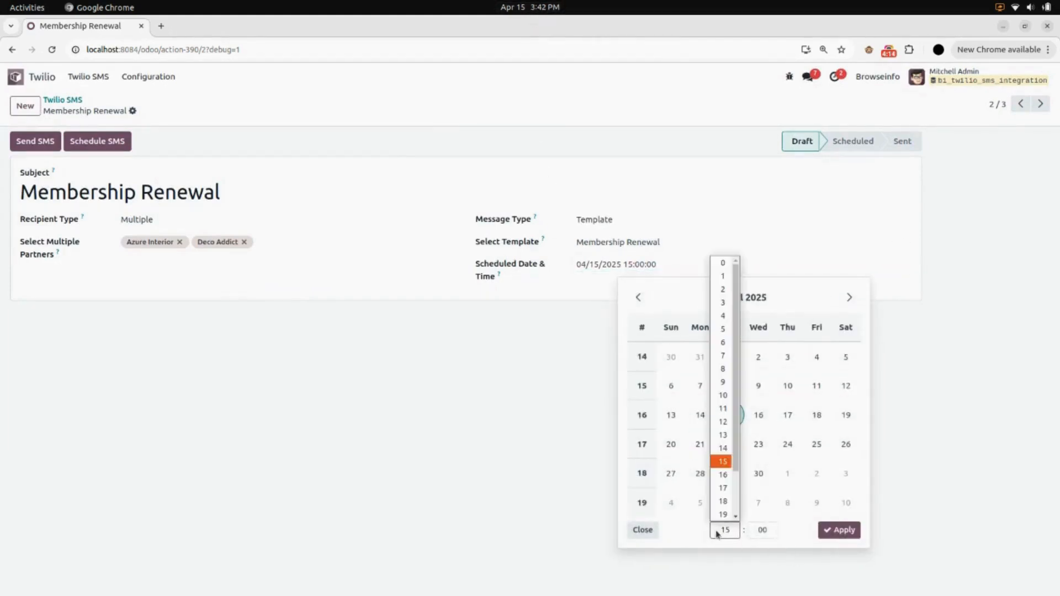
left_click(722, 475)
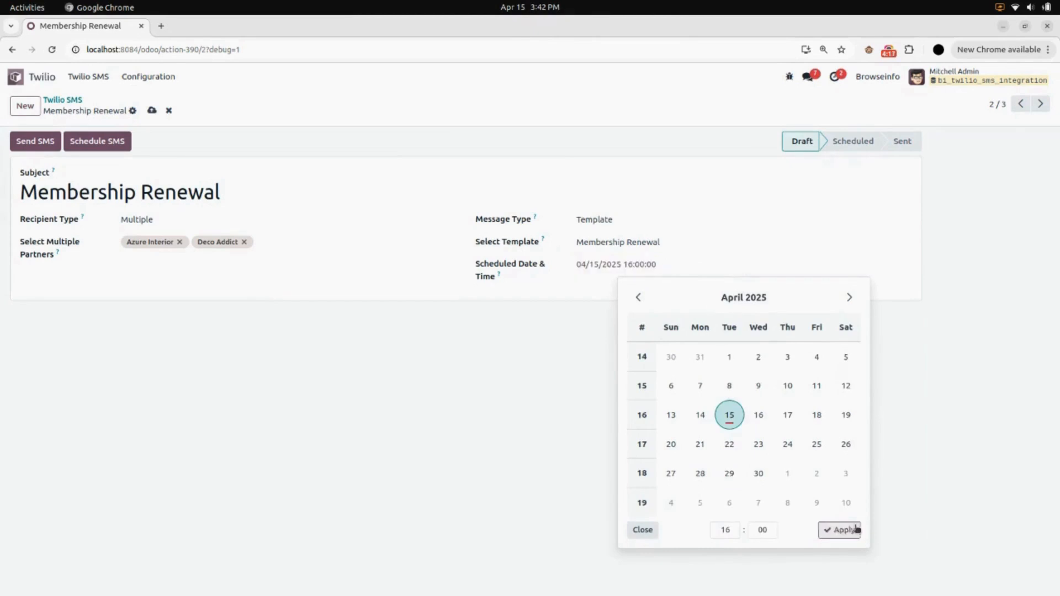
left_click(856, 530)
left_click(151, 112)
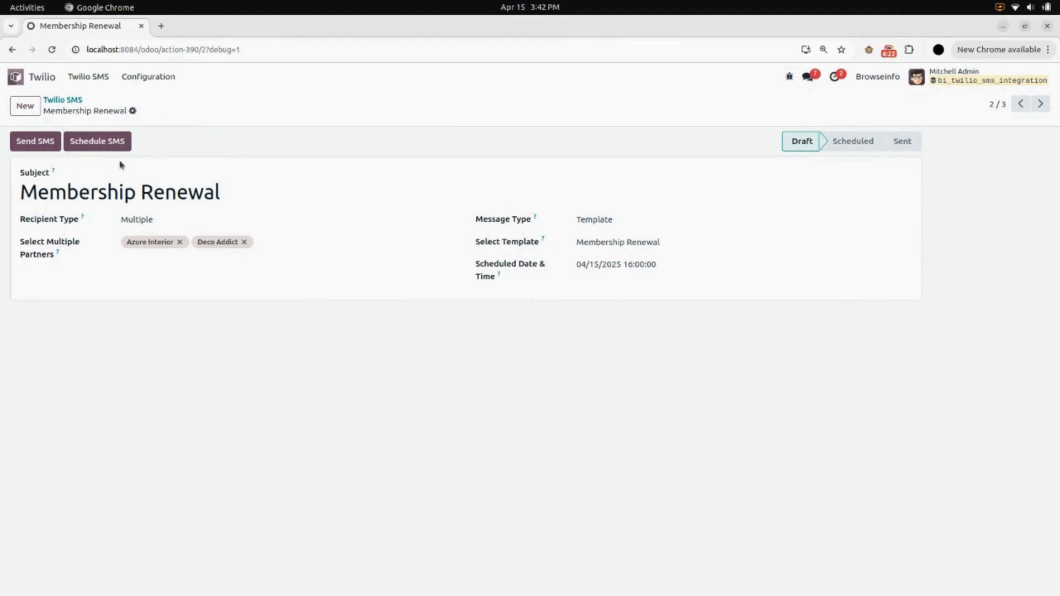
left_click(122, 143)
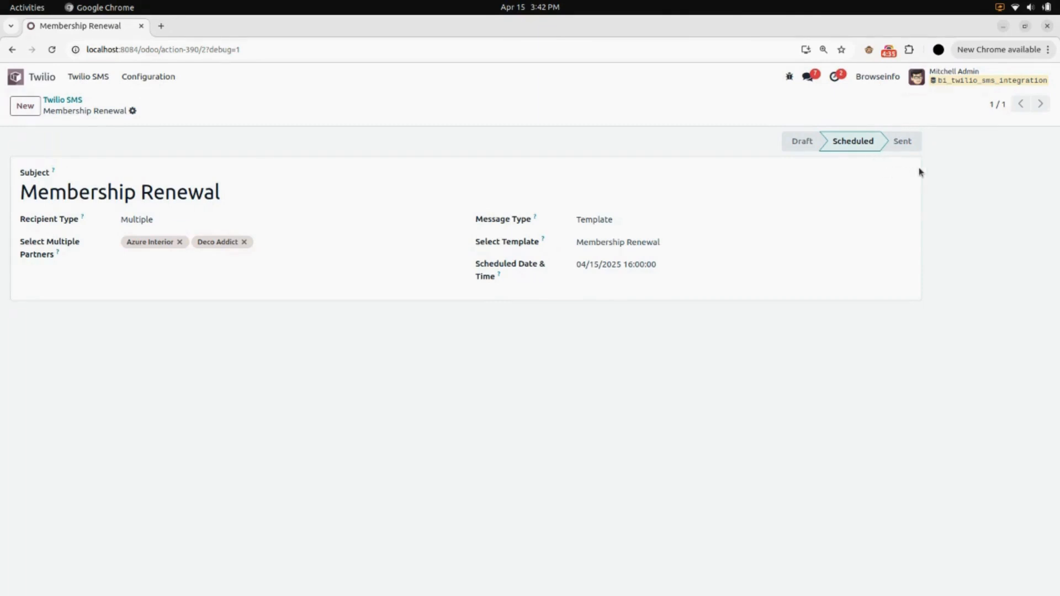
Open the Twilio: Send Scheduled SMS scheduled action in the technical settings and review its execution details.
left_click(22, 79)
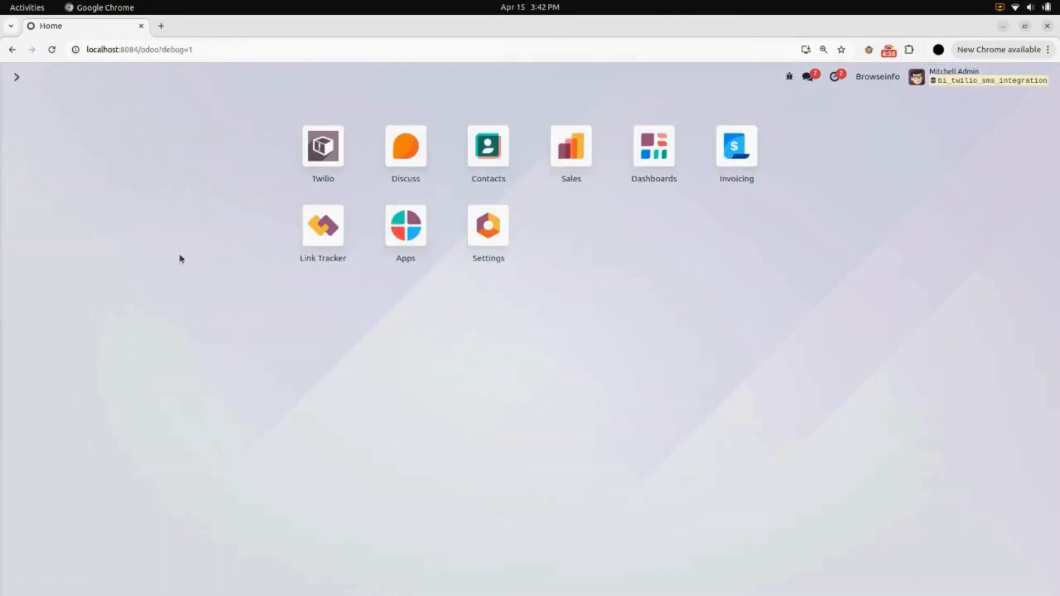
left_click(495, 237)
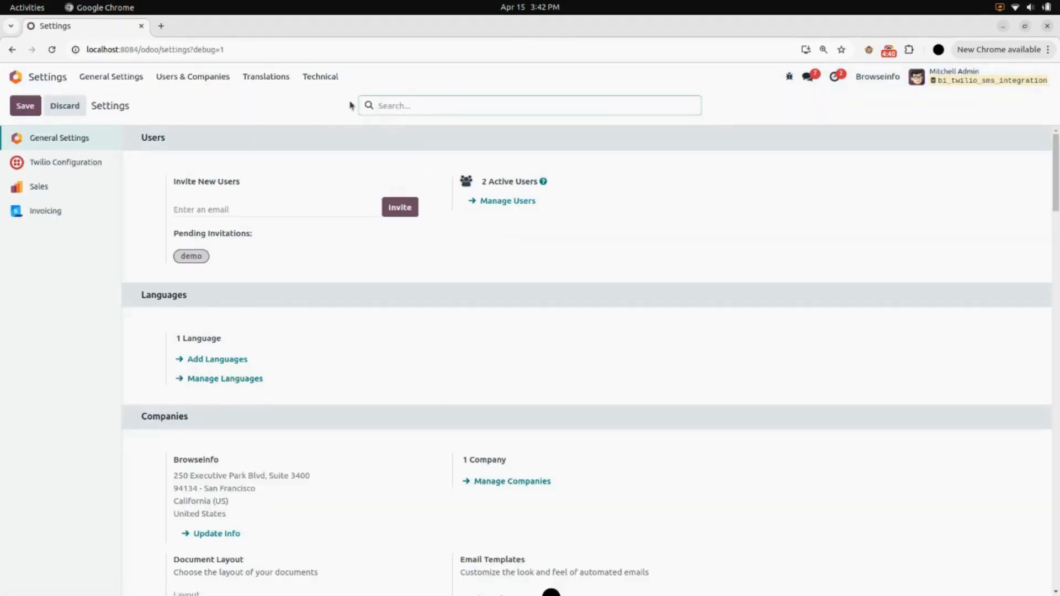
left_click(319, 76)
scroll(356, 226, "down", 5)
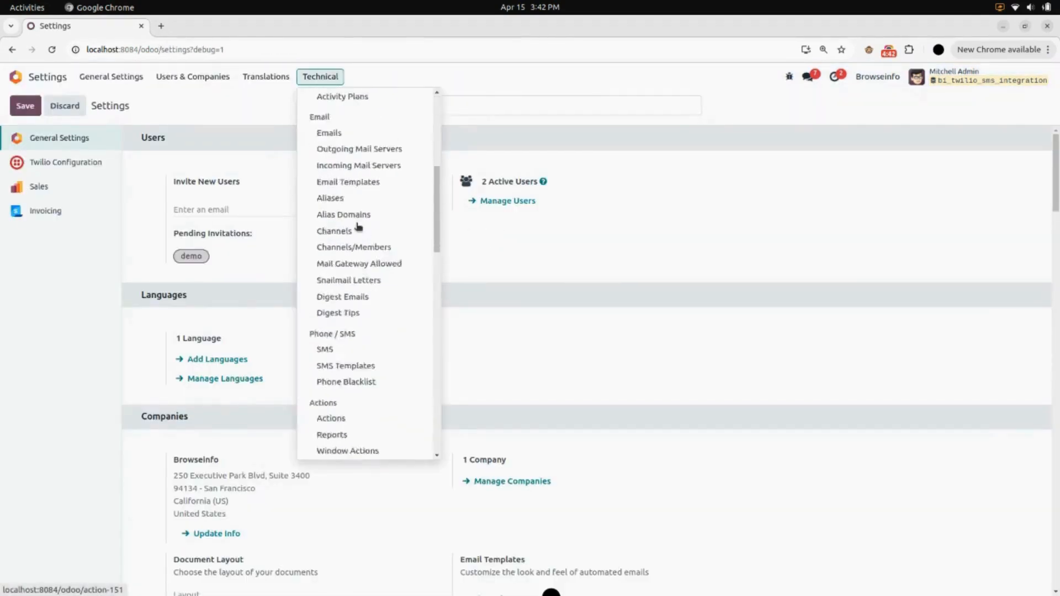
scroll(358, 226, "down", 12)
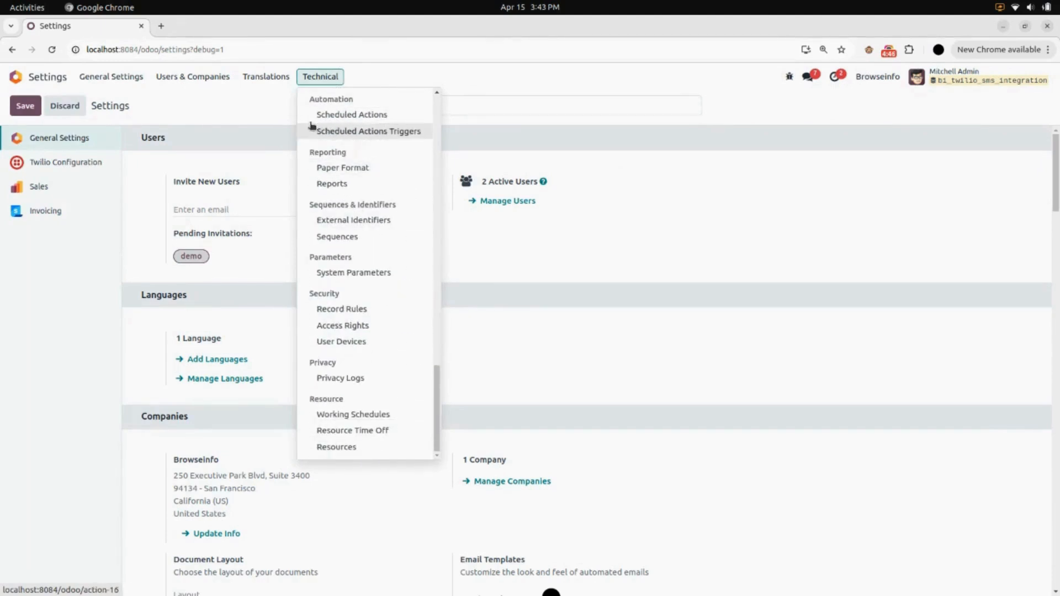
left_click(395, 113)
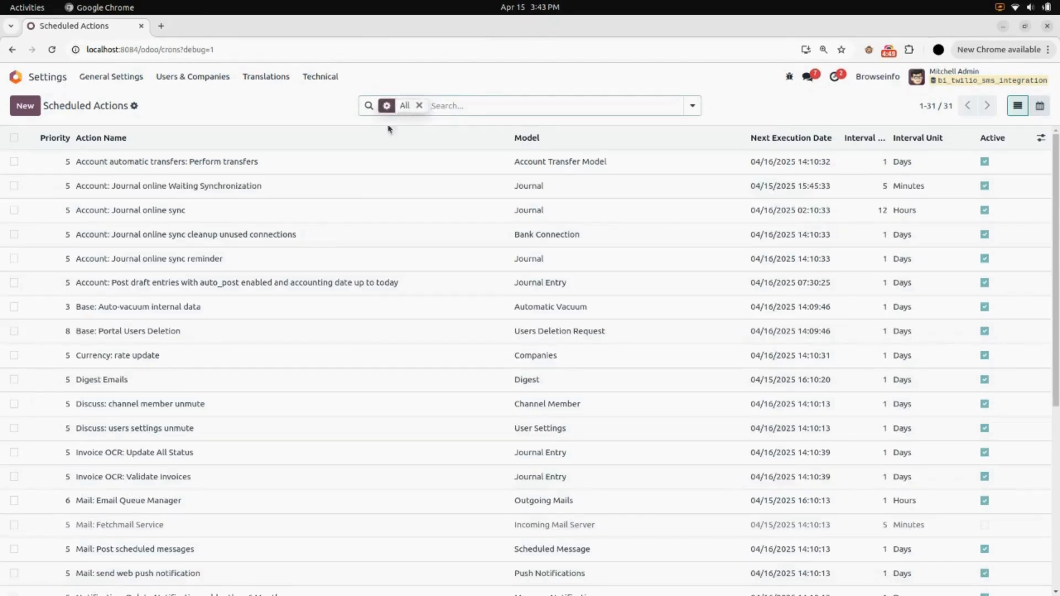
scroll(289, 319, "down", 6)
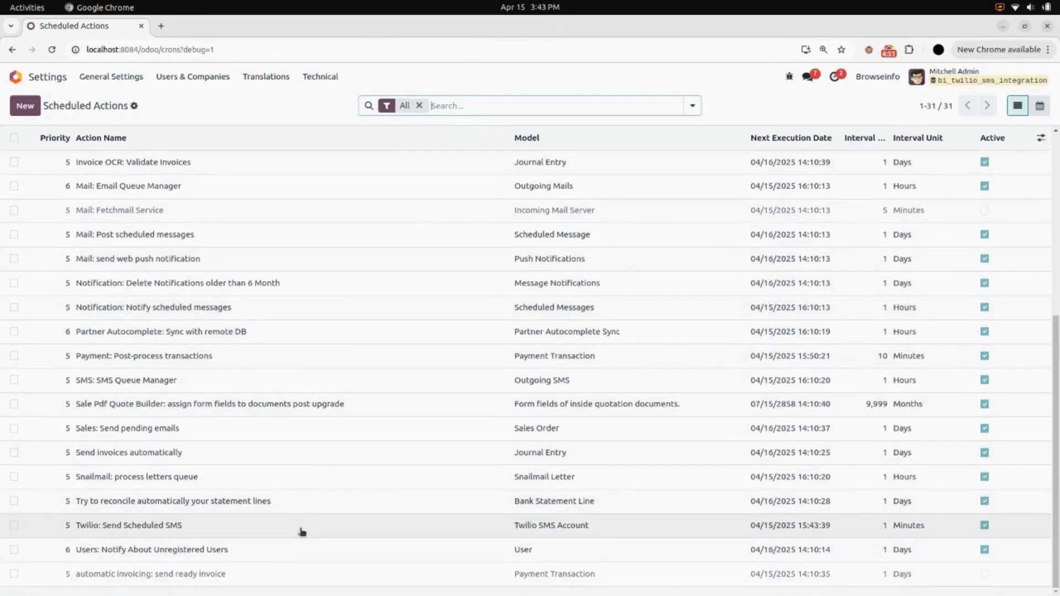
left_click(302, 531)
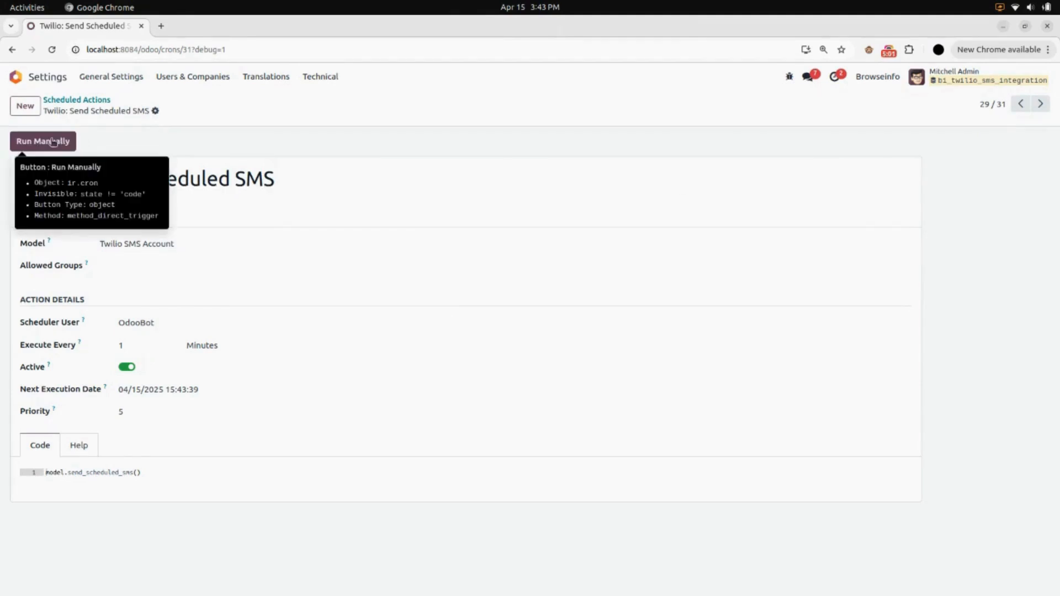
Return to the Twilio SMS list and open the Membership Renewal SMS to check its delivery state.
left_click(55, 79)
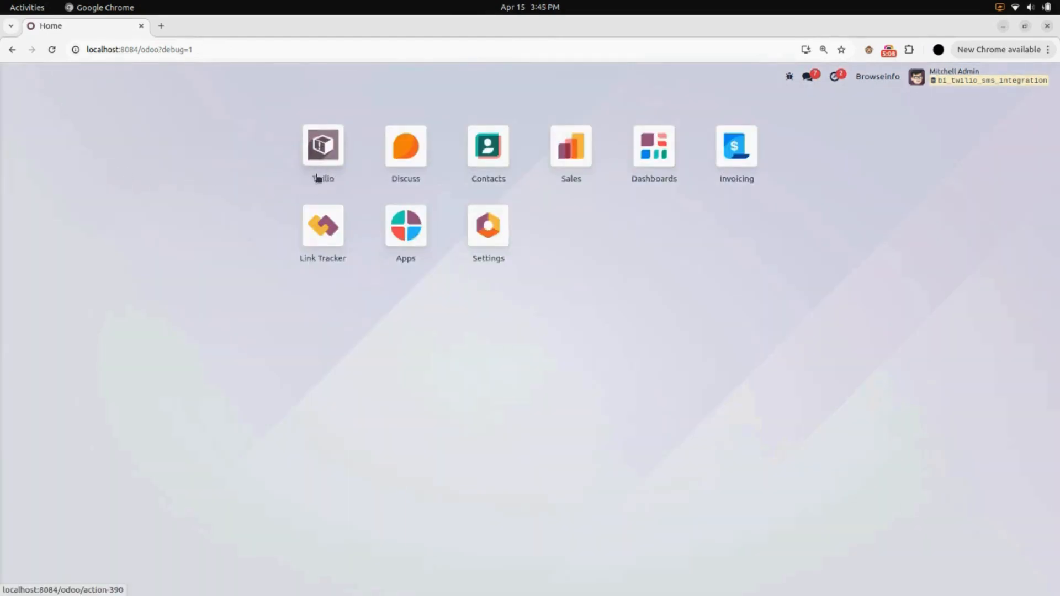
left_click(323, 146)
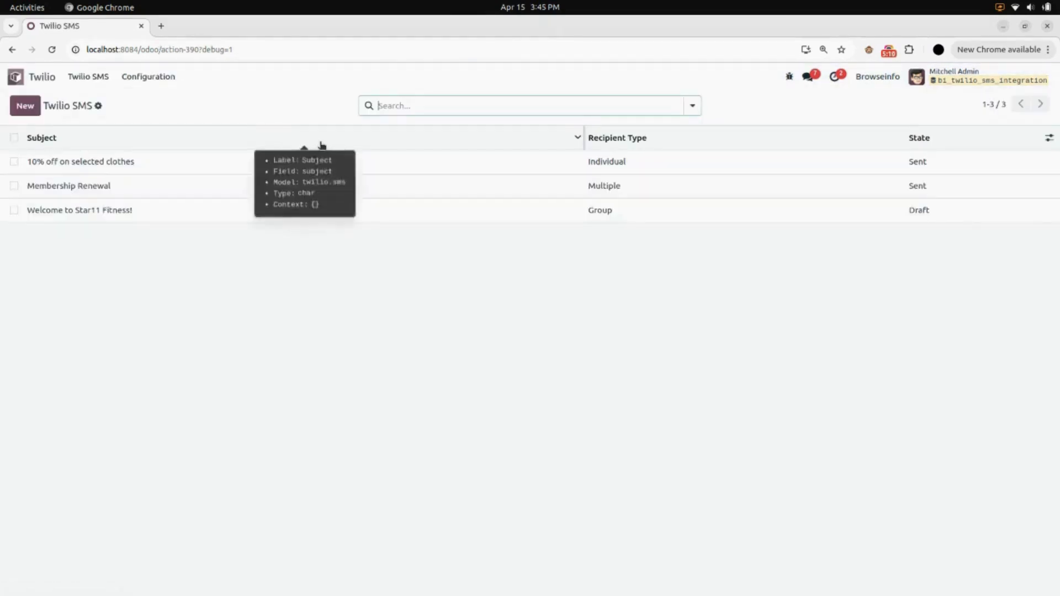
left_click(175, 188)
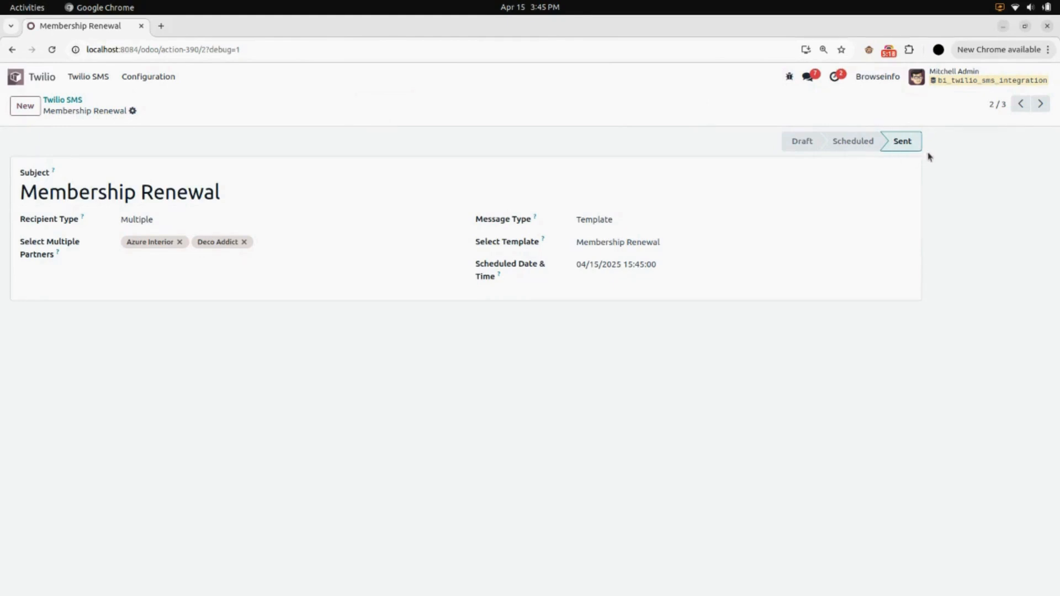
Review the Azure Interior membership renewal entry in the SMS History and return to the history list.
left_click(100, 77)
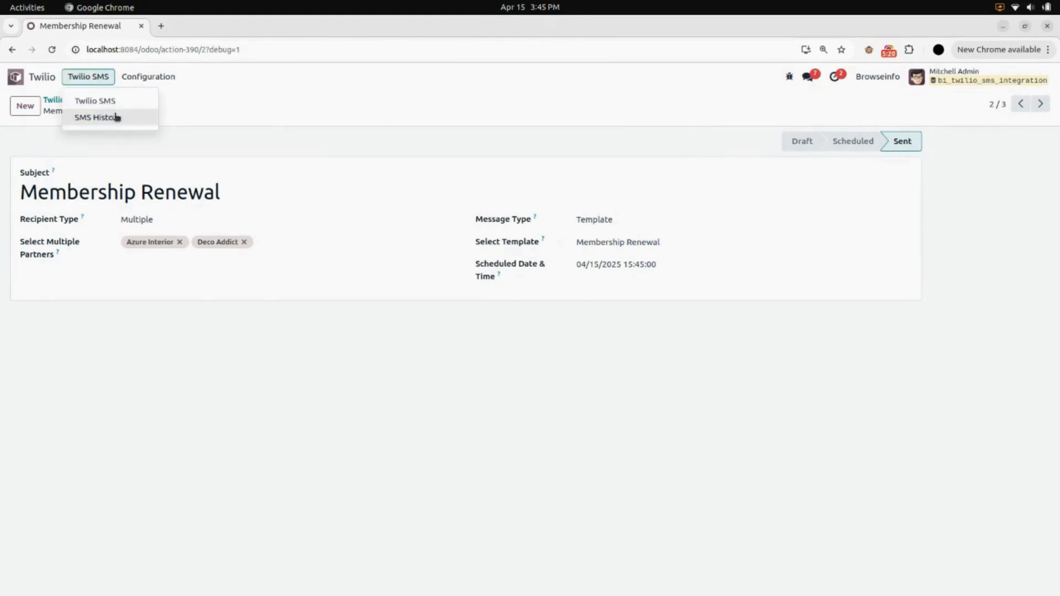
left_click(116, 117)
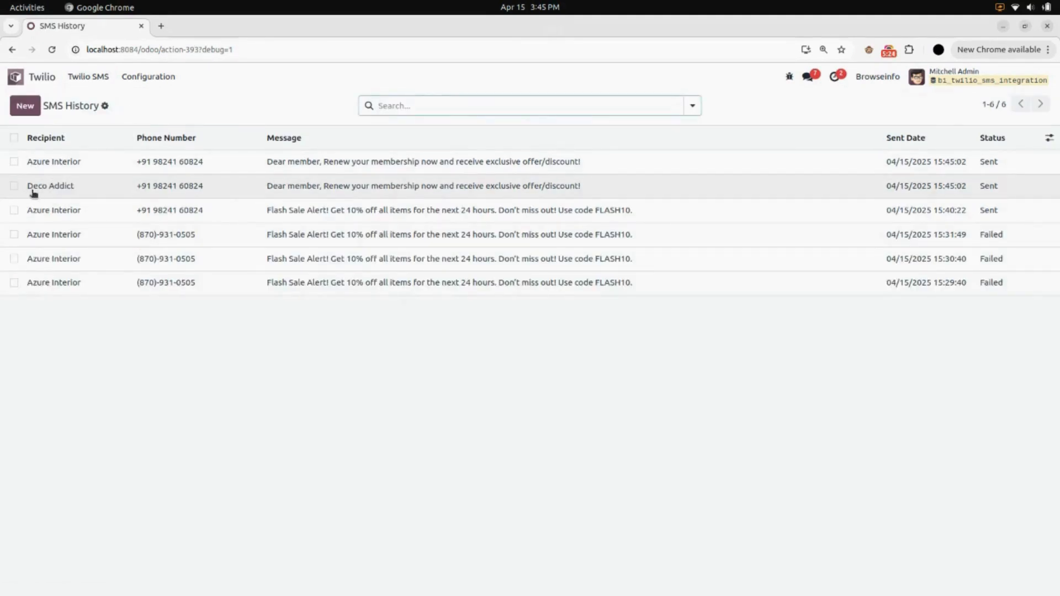
left_click(236, 166)
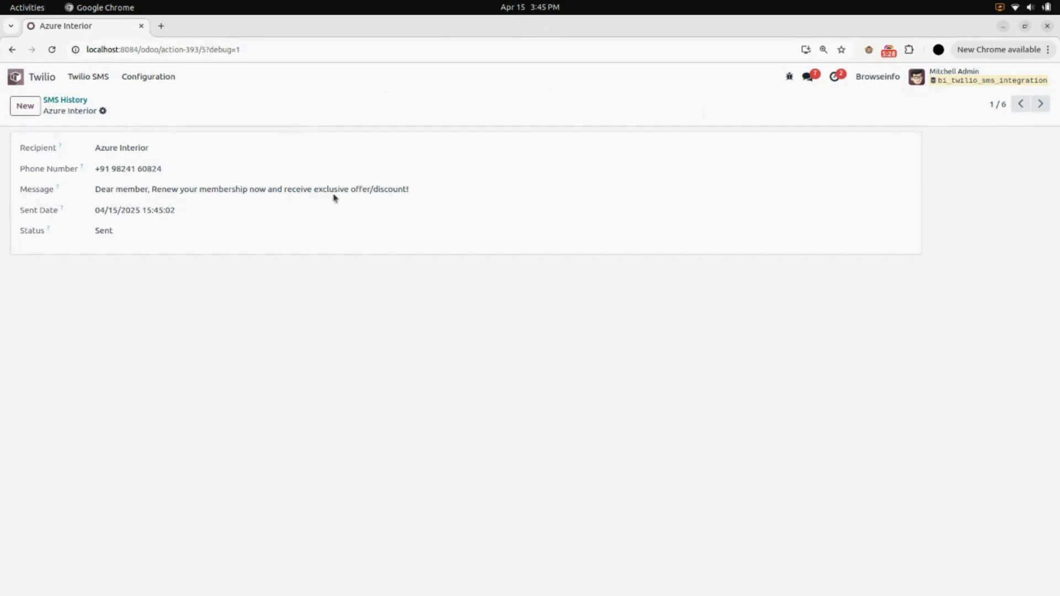
left_click(70, 100)
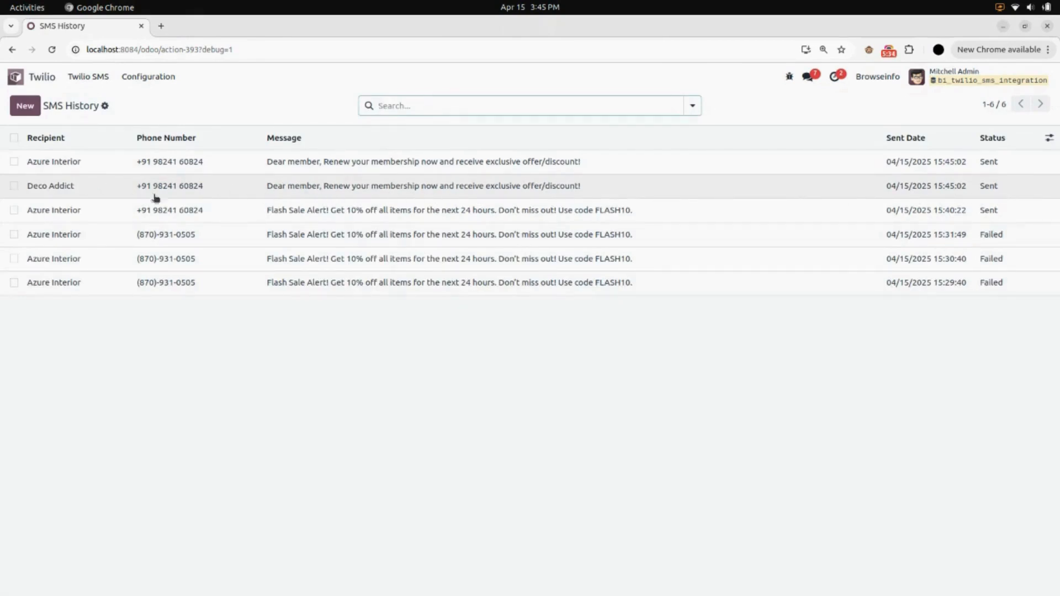
Open the Star11 Fitness group among the SMS groups and examine its members.
left_click(157, 80)
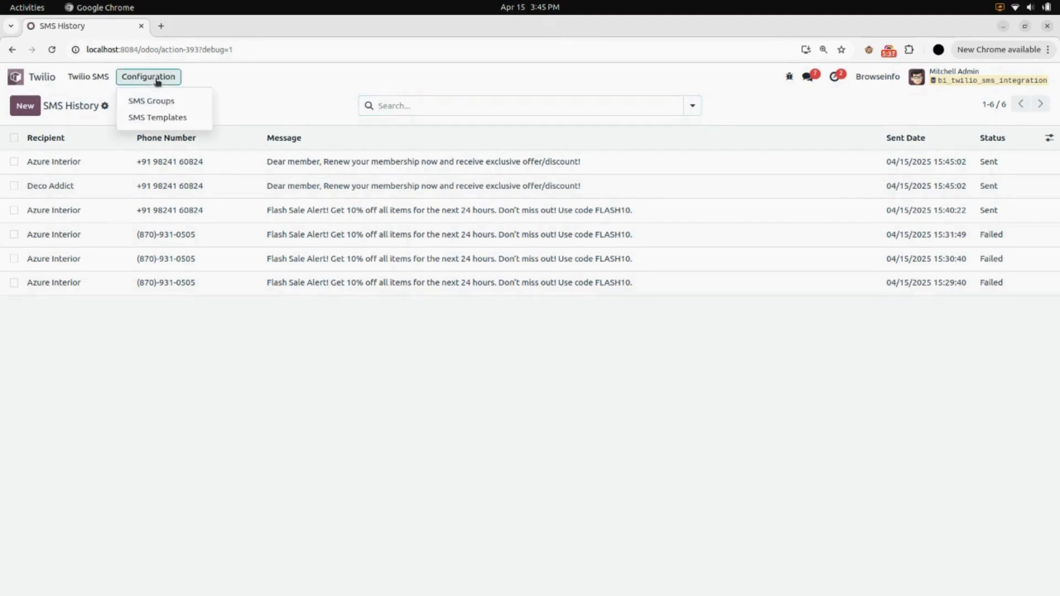
left_click(166, 108)
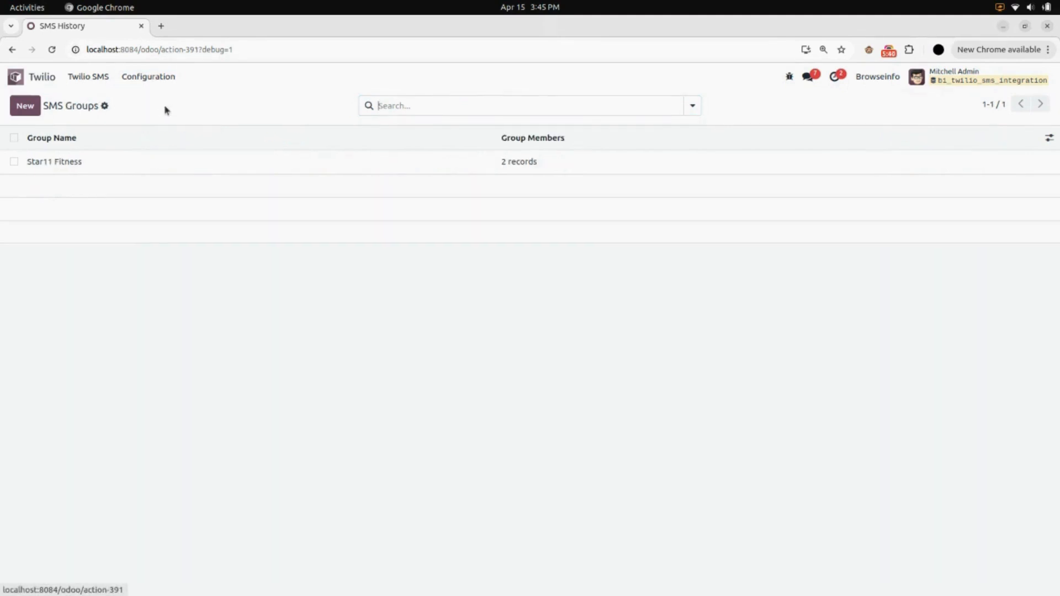
left_click(163, 164)
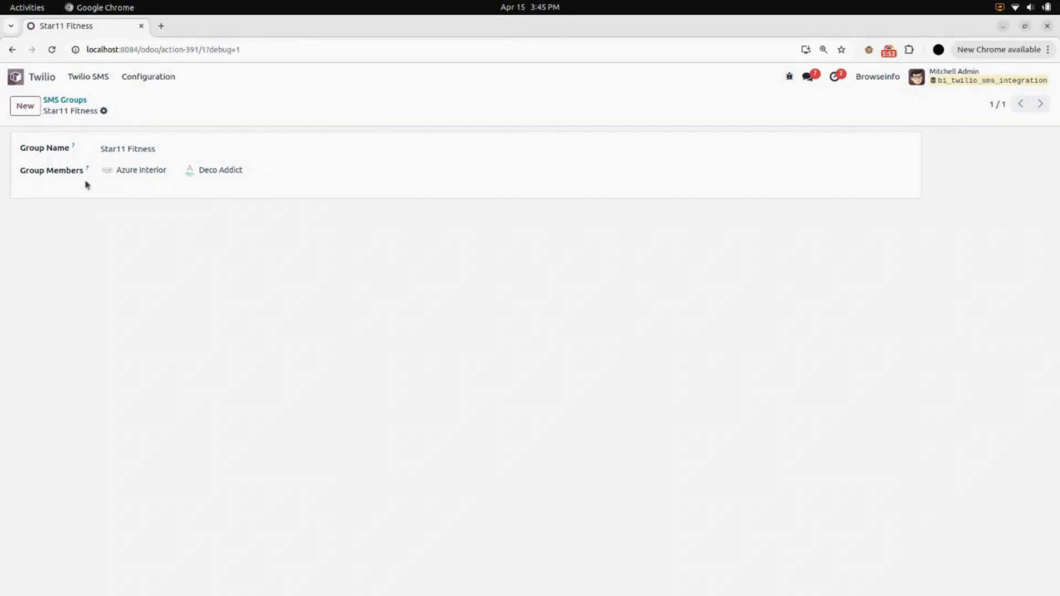
Open the Welcome to Star11 Fitness! SMS and keep recipient type Group with the Star11 Fitness group.
left_click(90, 78)
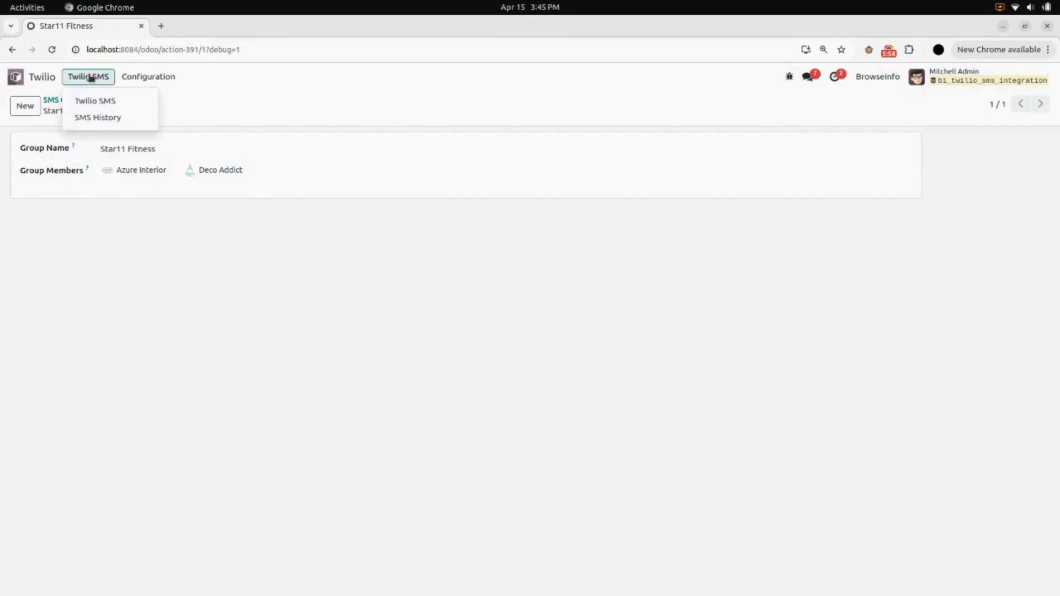
left_click(105, 102)
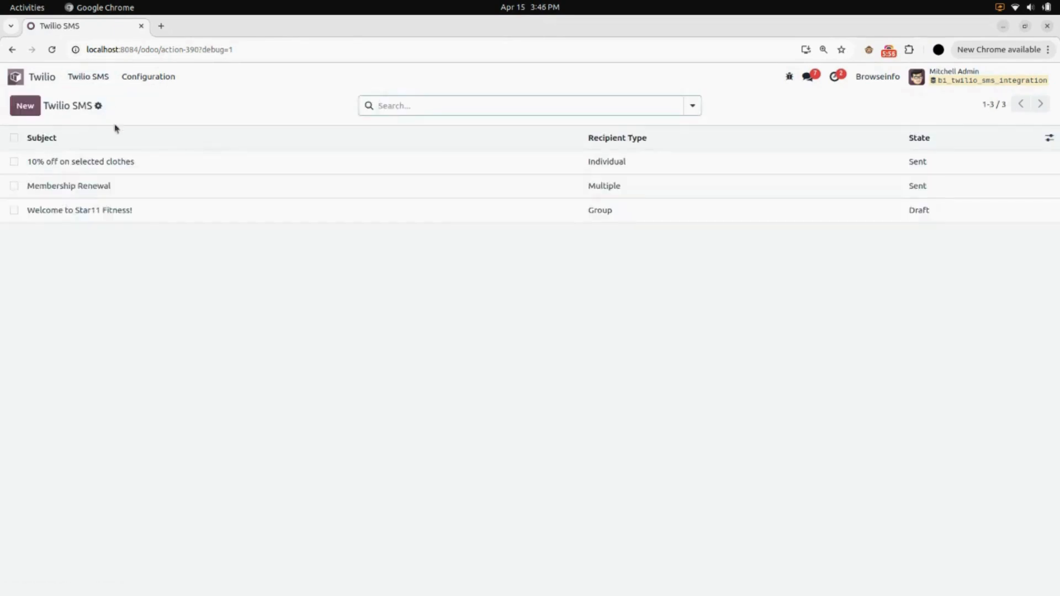
left_click(145, 212)
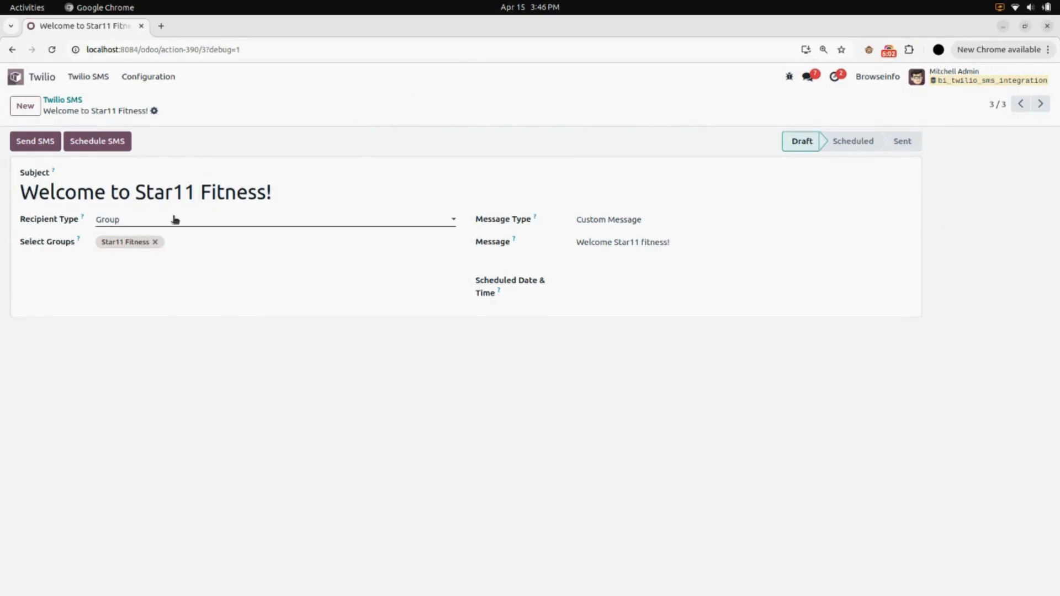
left_click(108, 221)
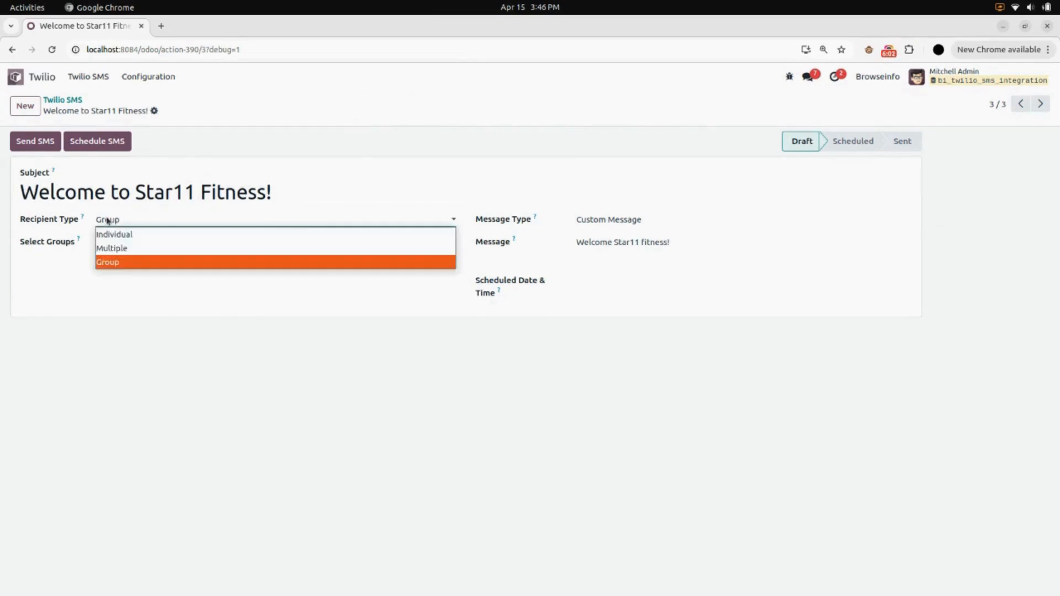
left_click(139, 264)
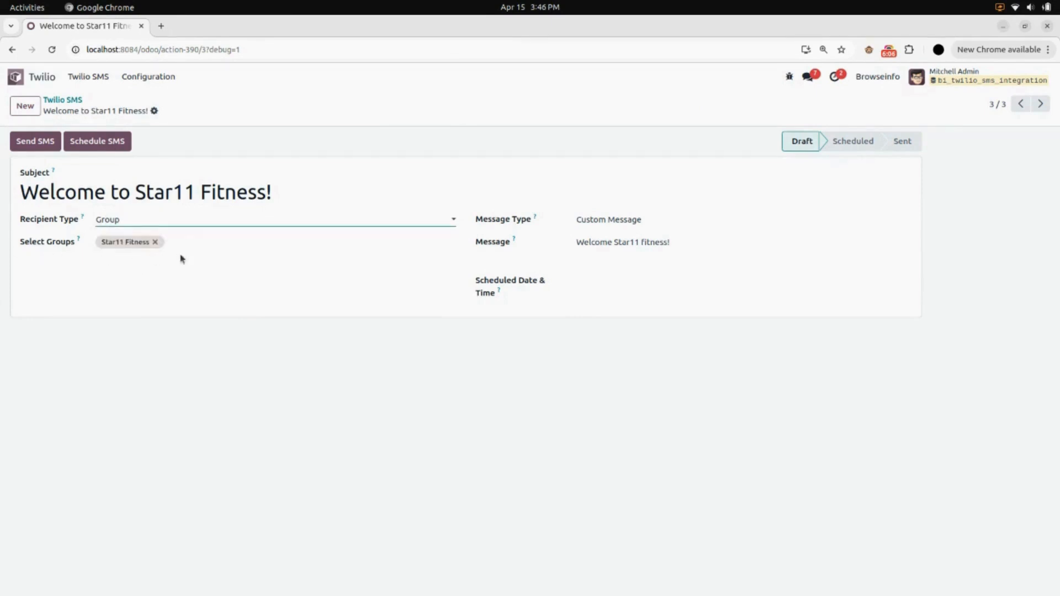
left_click(192, 241)
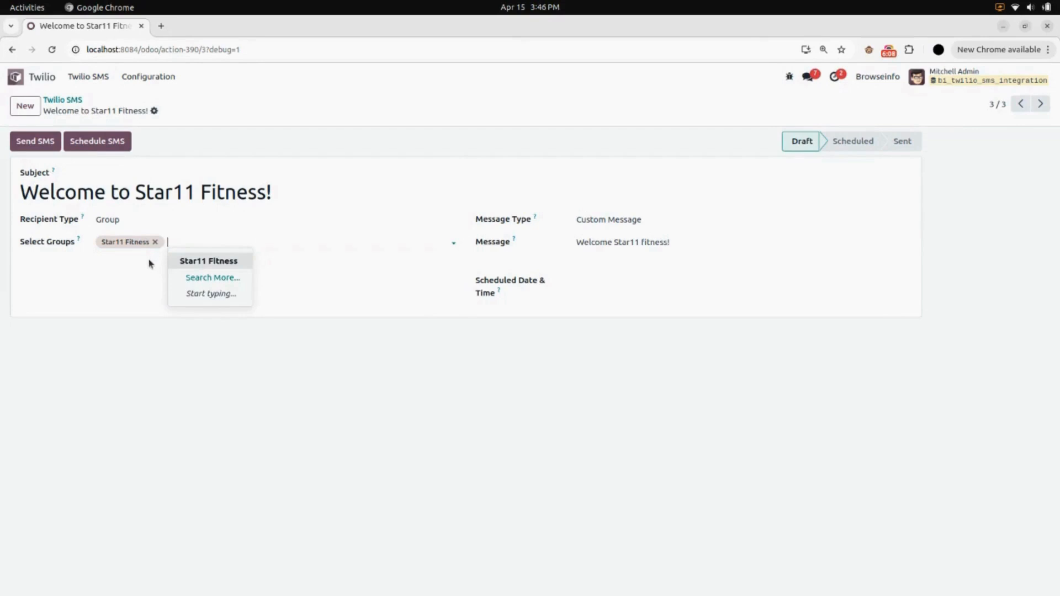
left_click(149, 265)
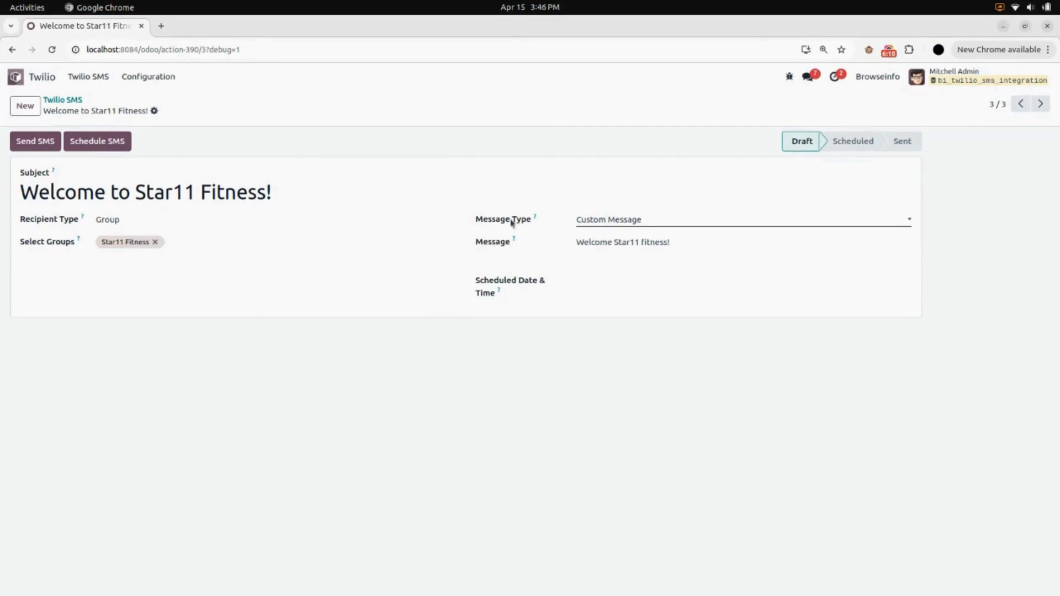
Keep message type Custom Message with no scheduled date and send the Welcome to Star11 Fitness! SMS immediately.
left_click(647, 220)
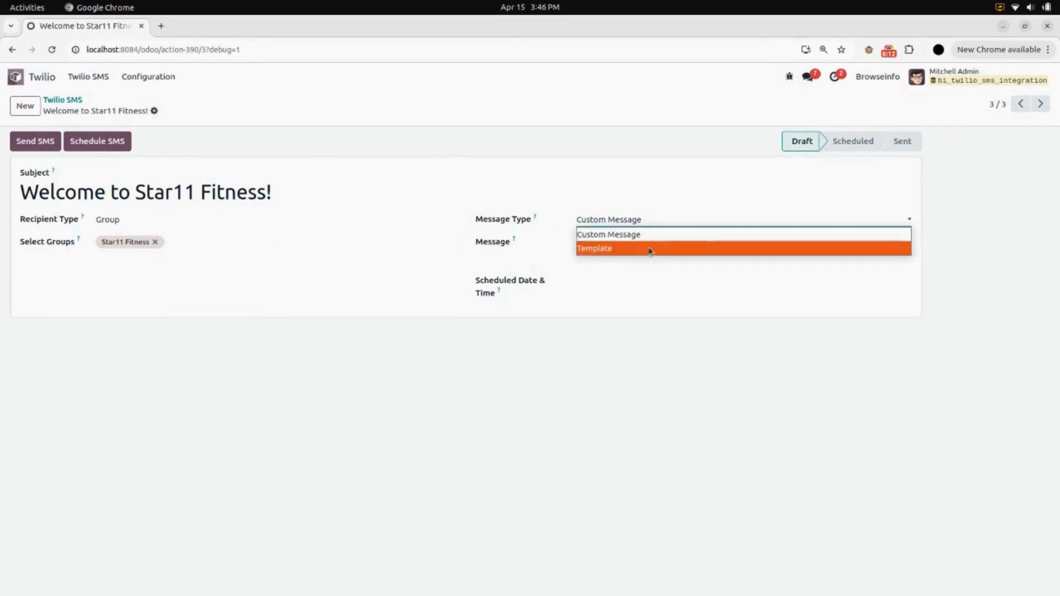
left_click(654, 232)
left_click(529, 264)
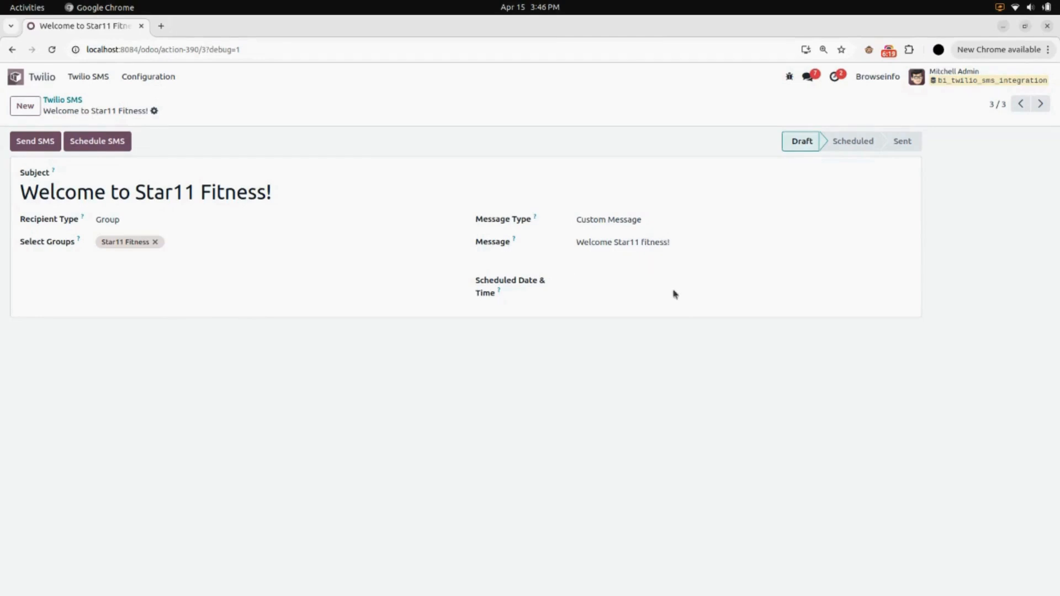
left_click(668, 291)
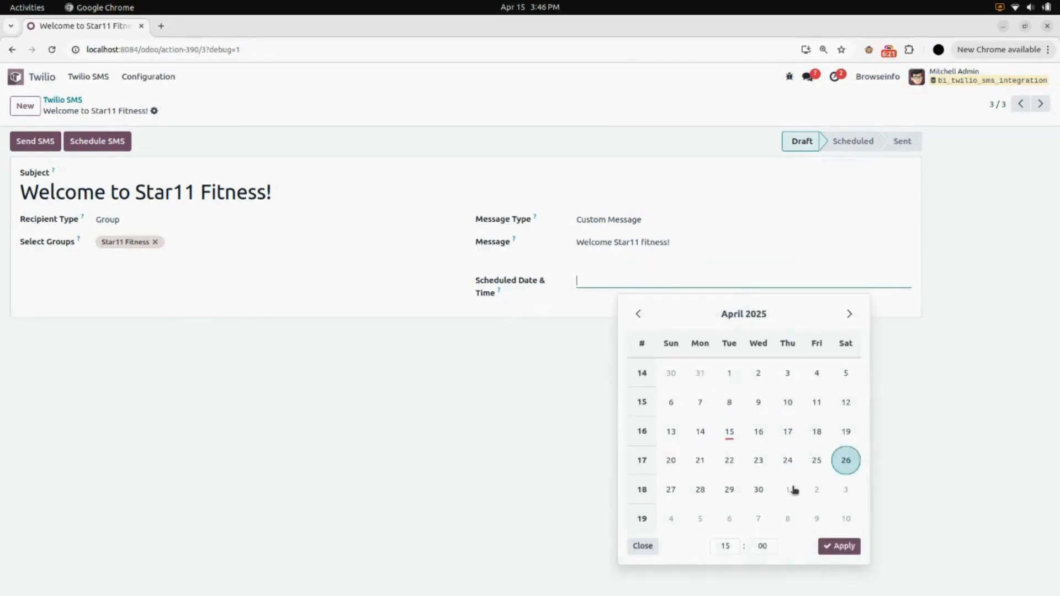
left_click(532, 552)
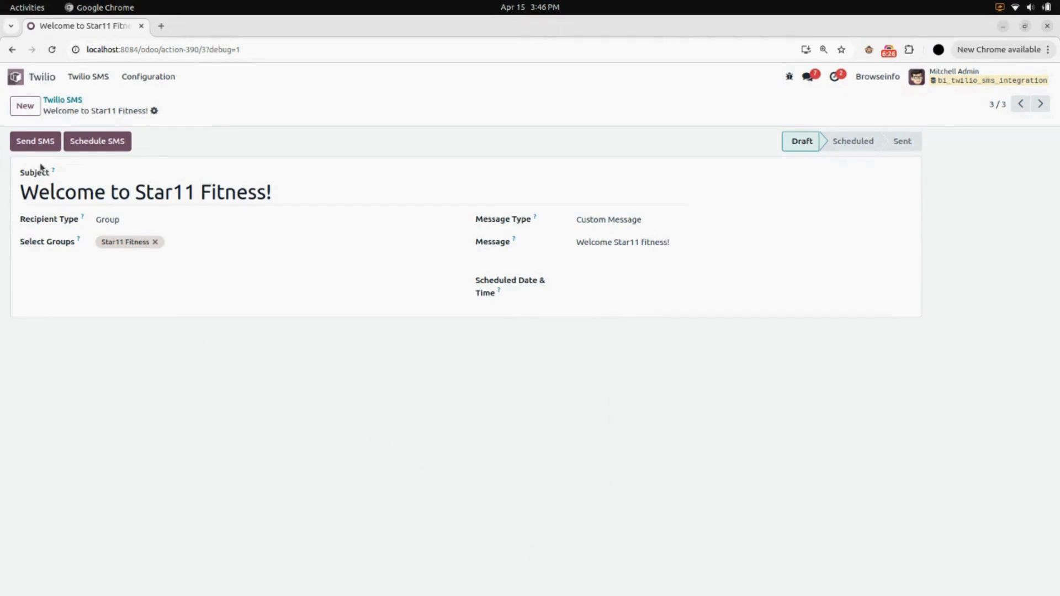
left_click(35, 146)
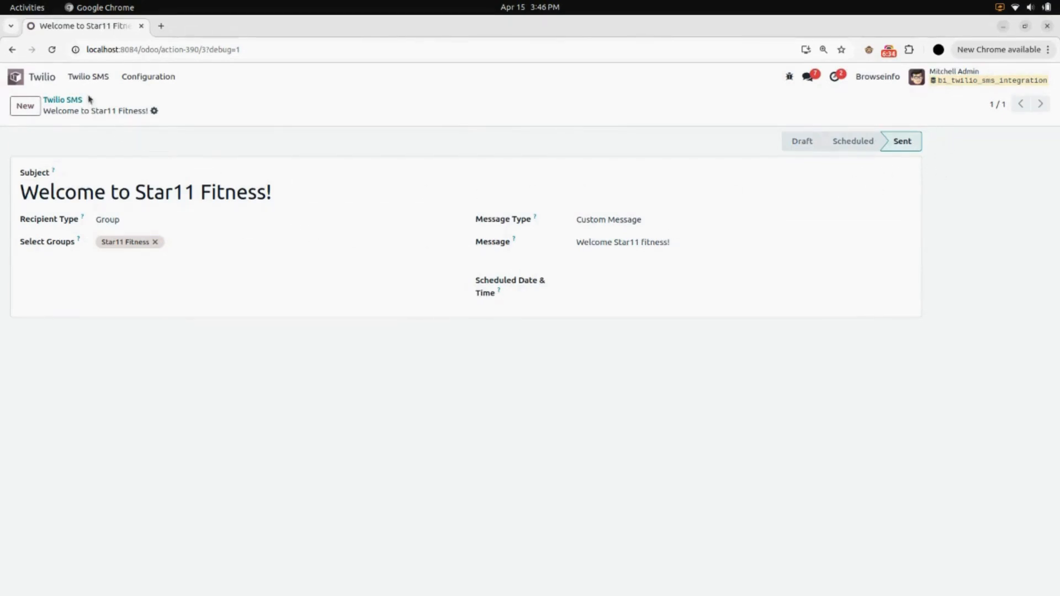
Open the newest Deco Addict entry in the SMS History and review its message details.
left_click(87, 77)
left_click(99, 117)
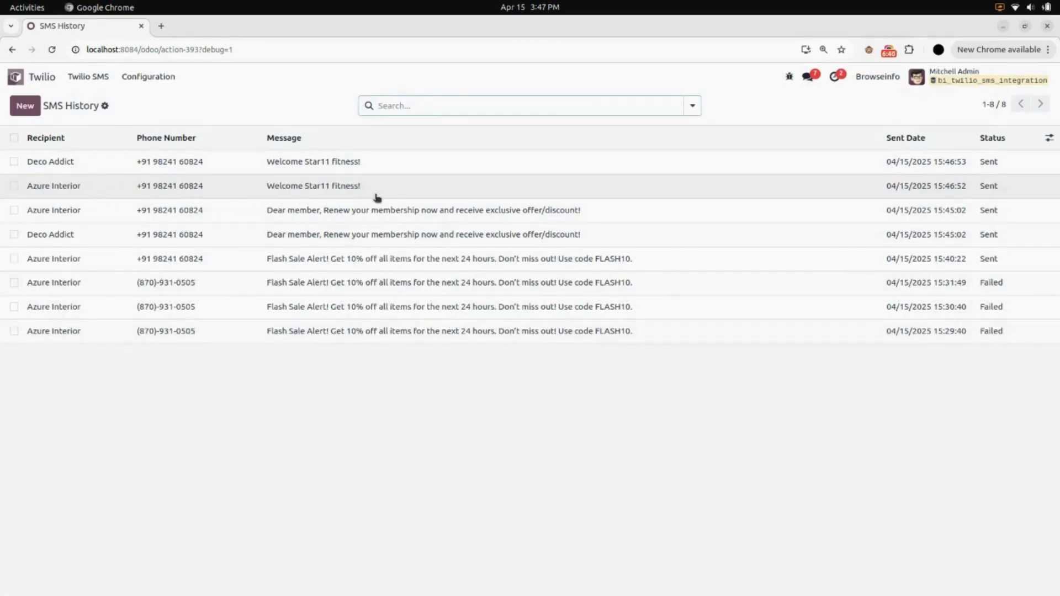
left_click(418, 166)
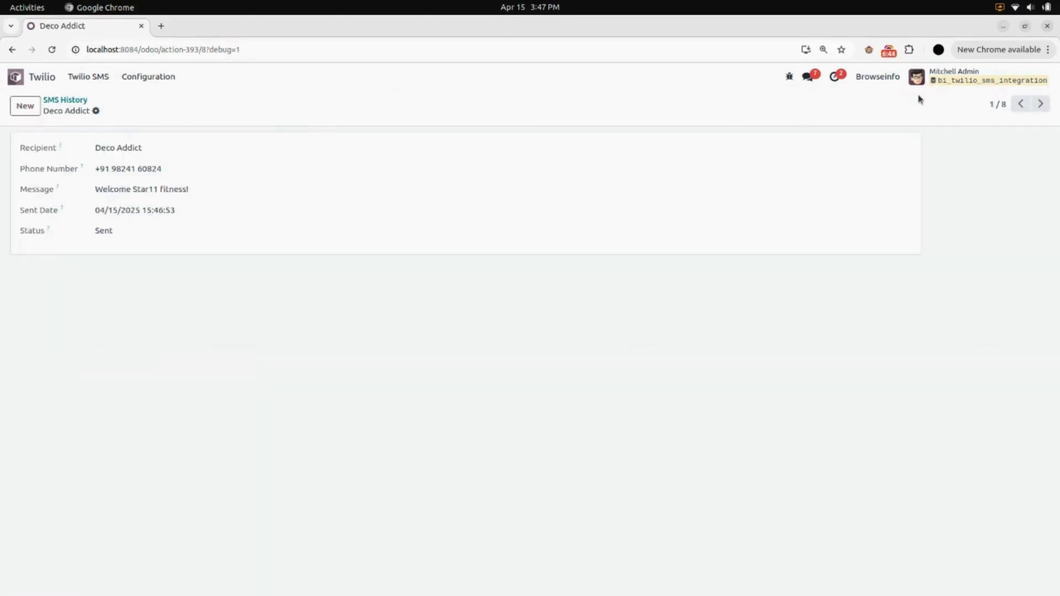
Review the message details of the next SMS History entry, for Azure Interior, and return to the history list.
left_click(1040, 104)
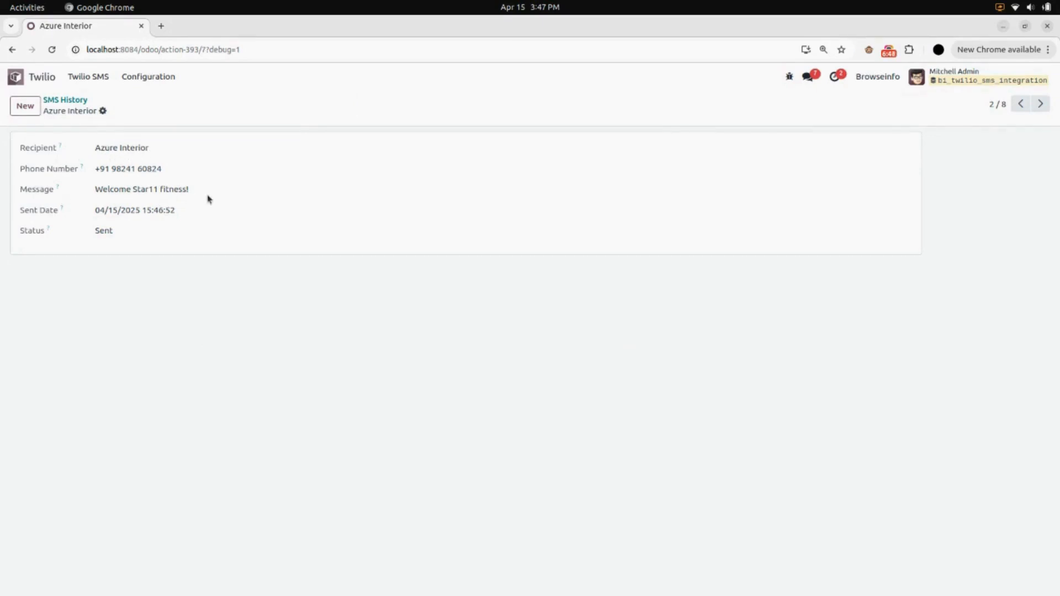
left_click(71, 101)
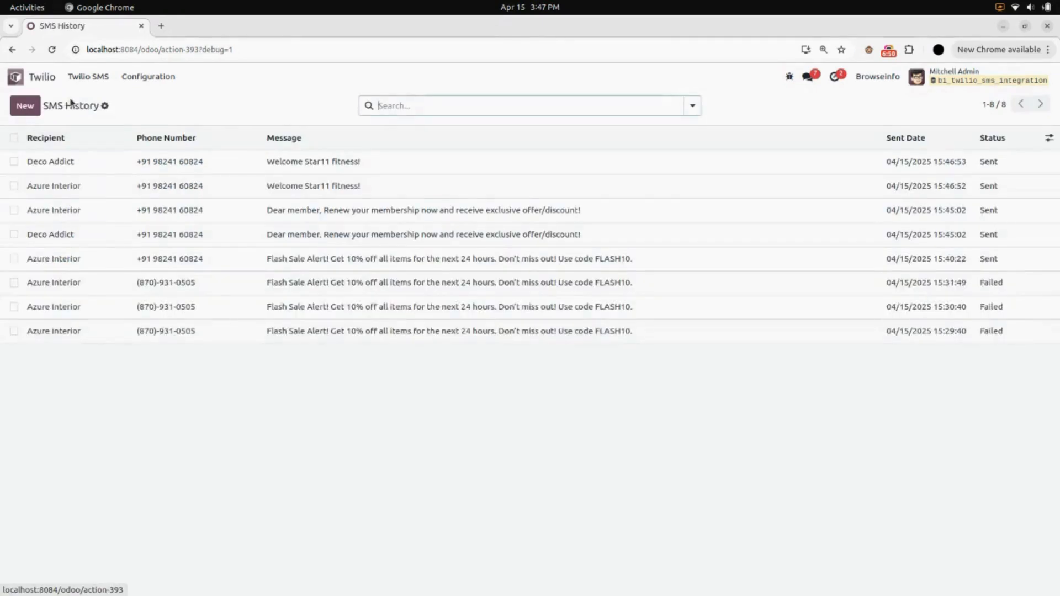
Open Contacts and open the record of the Azure Interior contact who is Director.
left_click(44, 81)
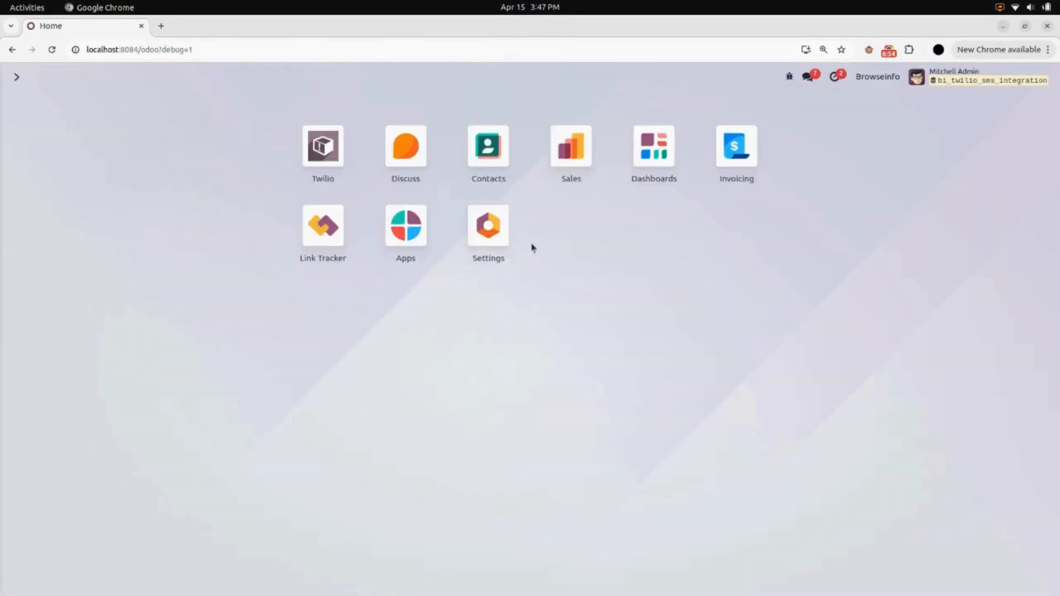
left_click(504, 160)
scroll(503, 160, "down", 8)
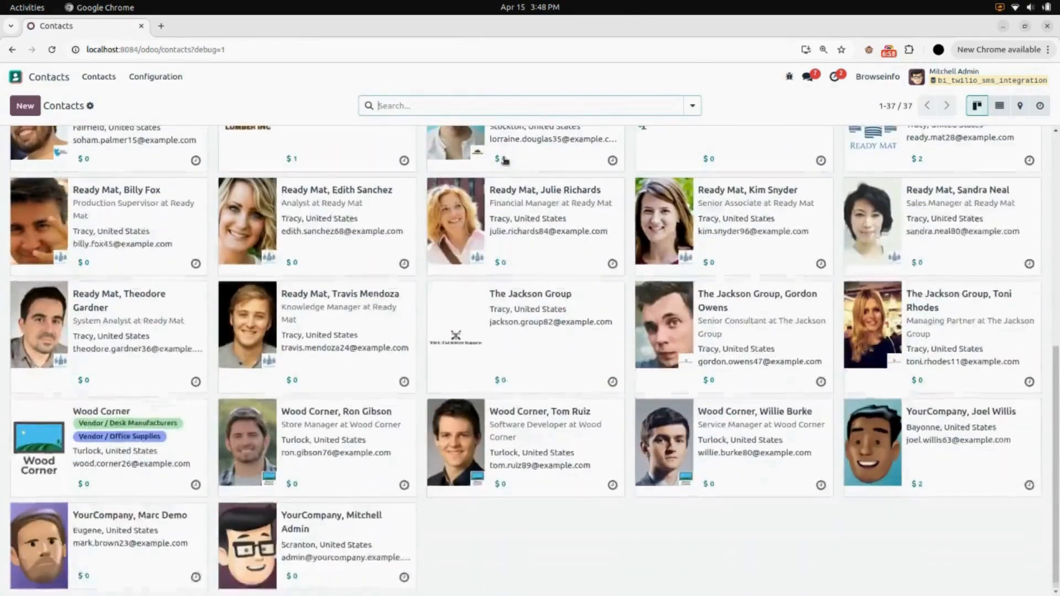
scroll(504, 160, "up", 10)
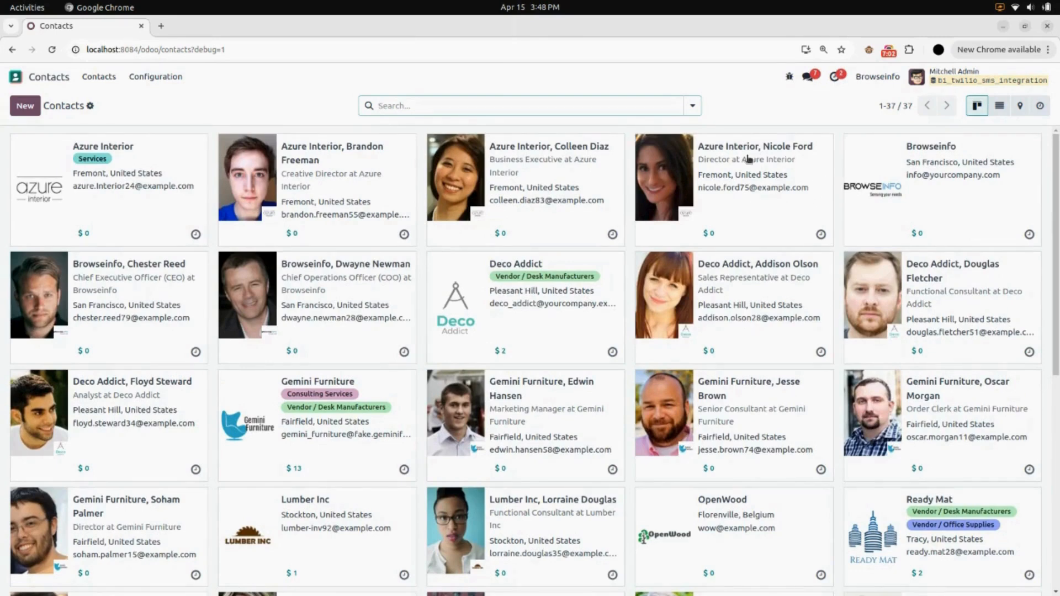
left_click(762, 212)
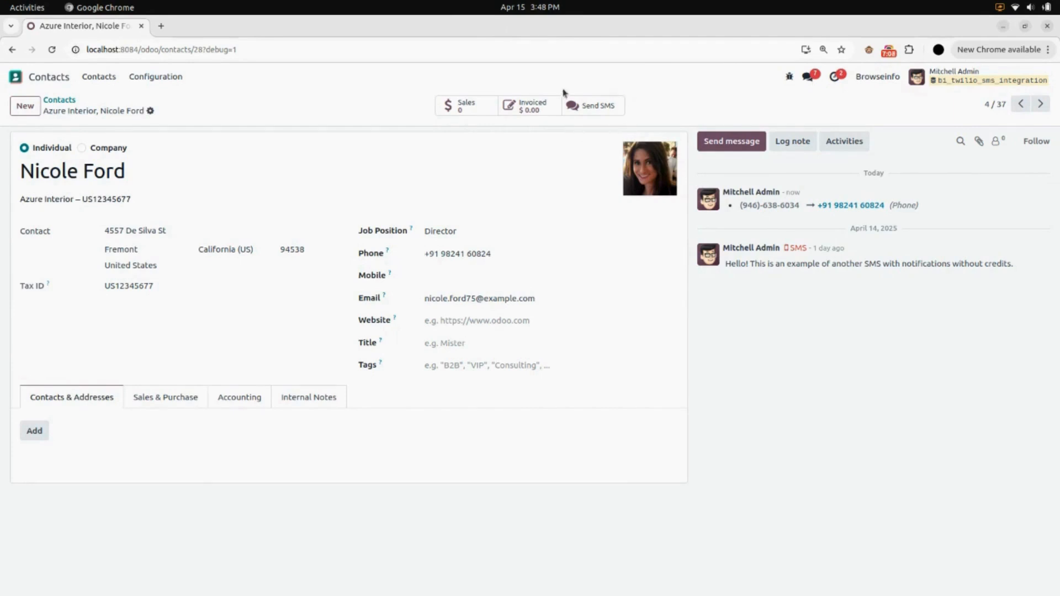
Try to send the contact the custom message "Please join the meeting asap!", and close the Send SMS form.
left_click(598, 111)
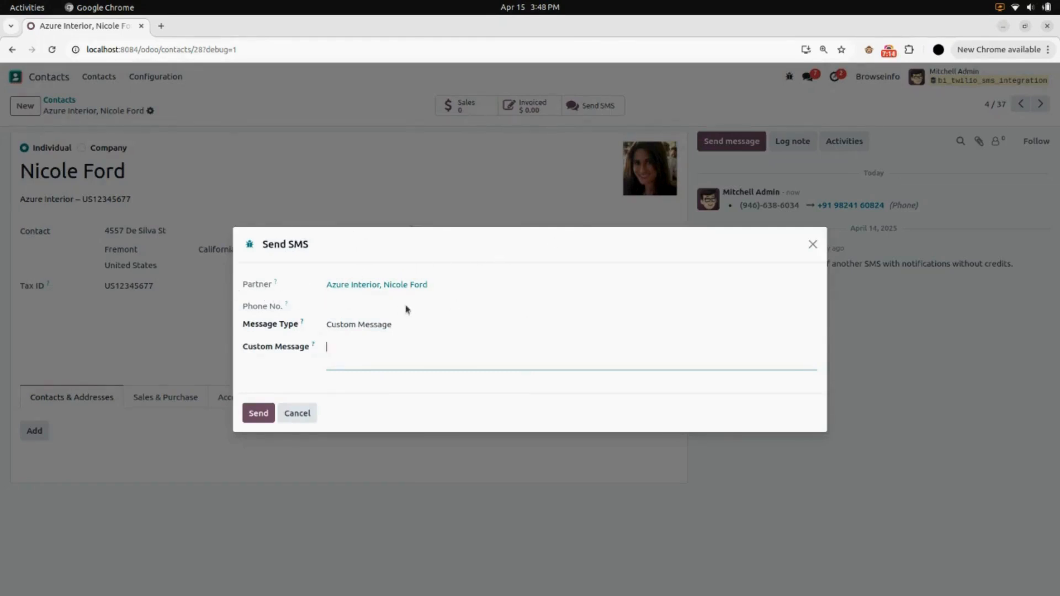
left_click(389, 326)
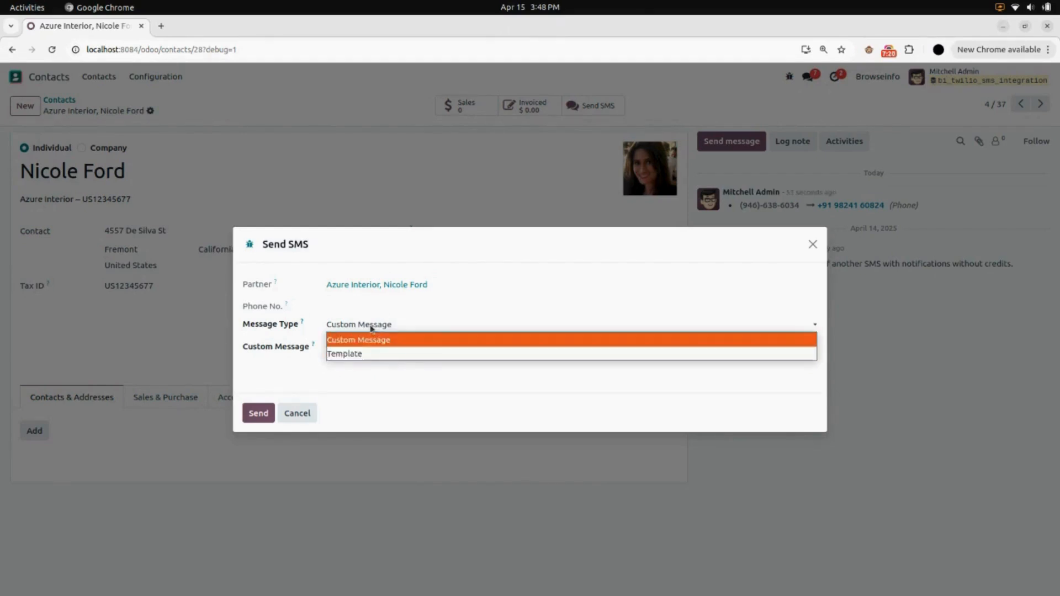
left_click(386, 341)
left_click(385, 352)
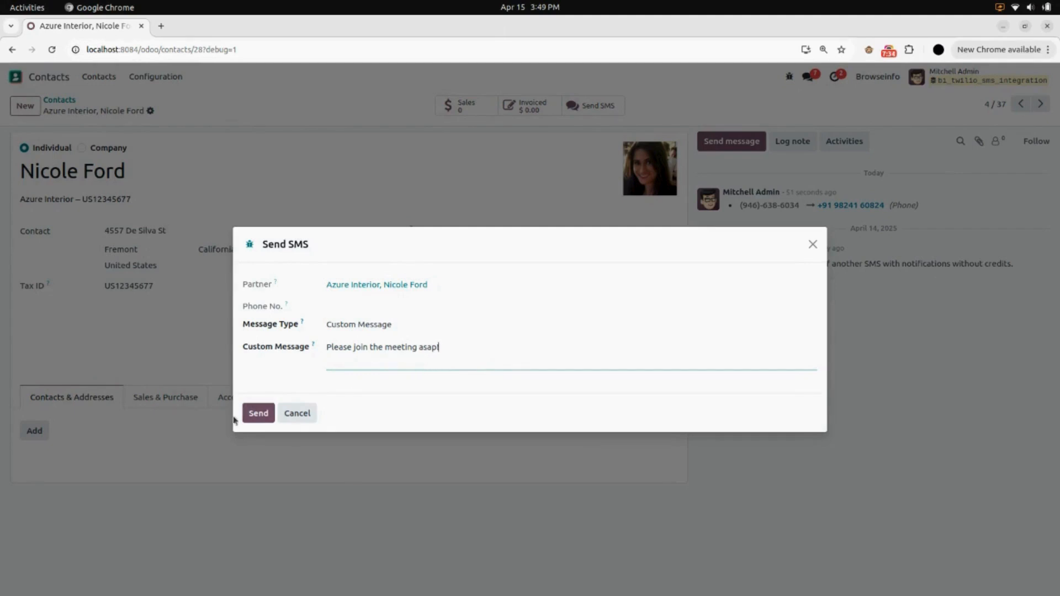
left_click(258, 415)
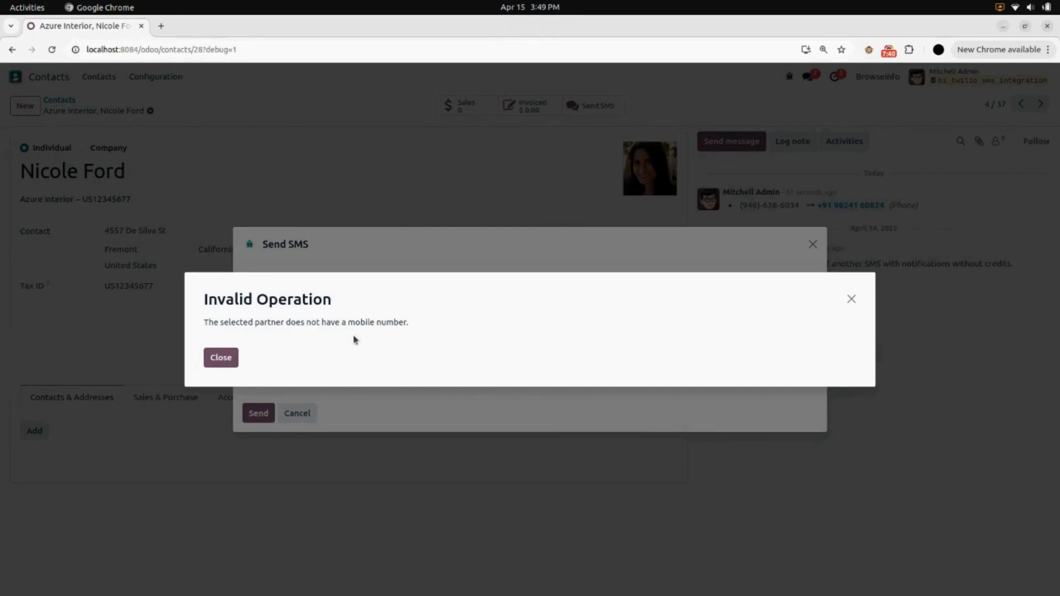
left_click(235, 353)
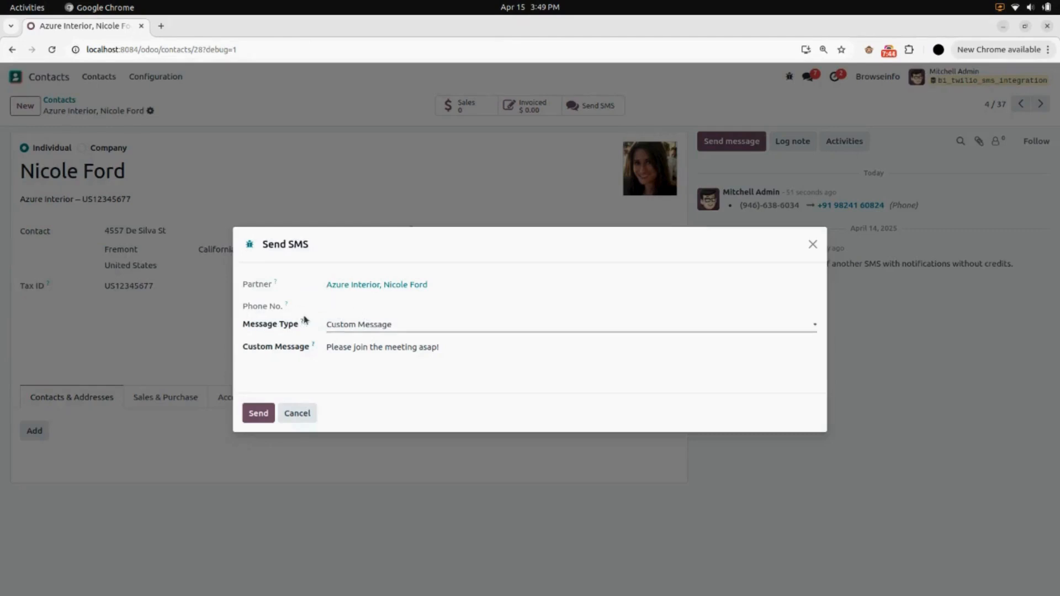
left_click(812, 245)
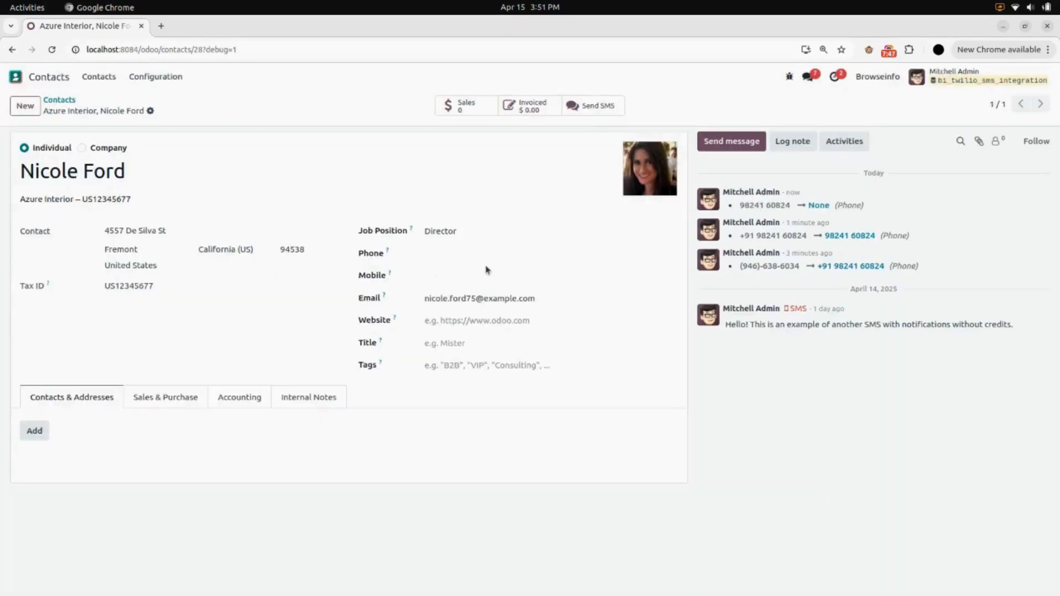
Fill in the contact's mobile number without a country code and save the record.
left_click(473, 275)
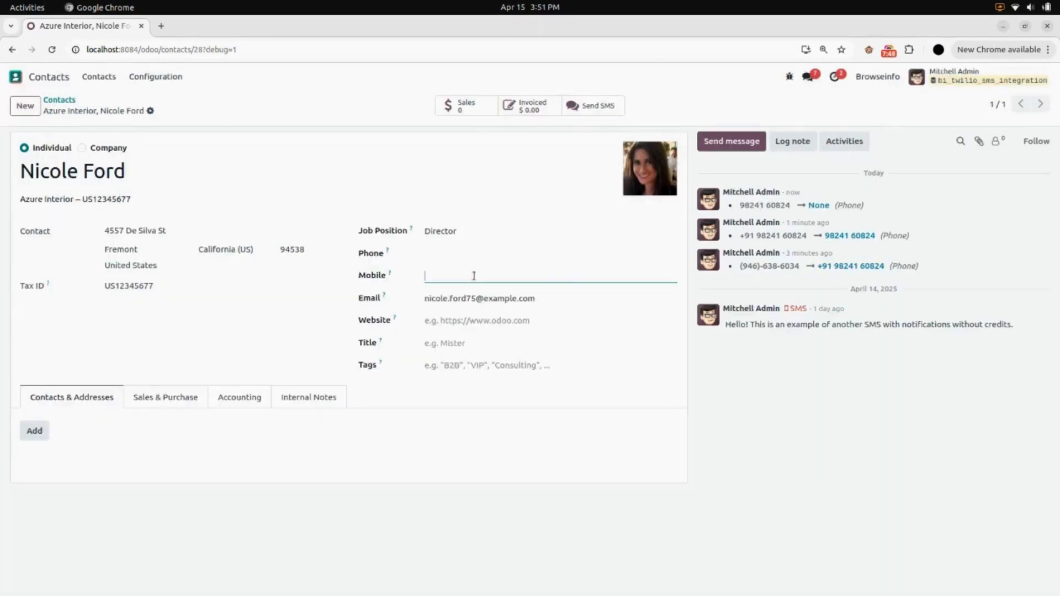
key("ctrl+v")
left_click(169, 110)
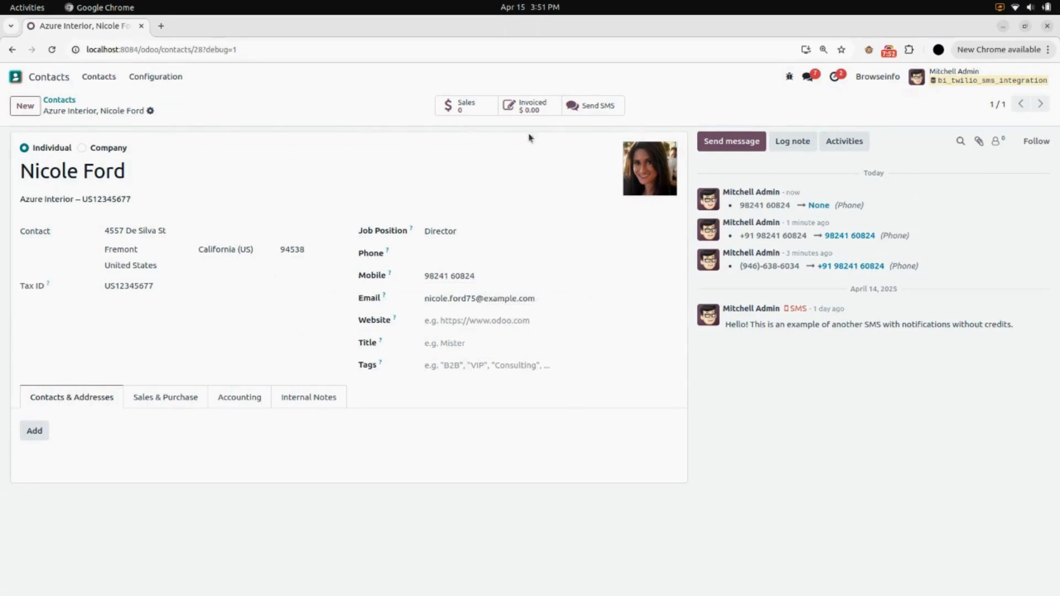
Try to send the contact the custom message "Hello Join the meeting asap!" using the saved mobile number, and close the Send SMS form.
left_click(604, 107)
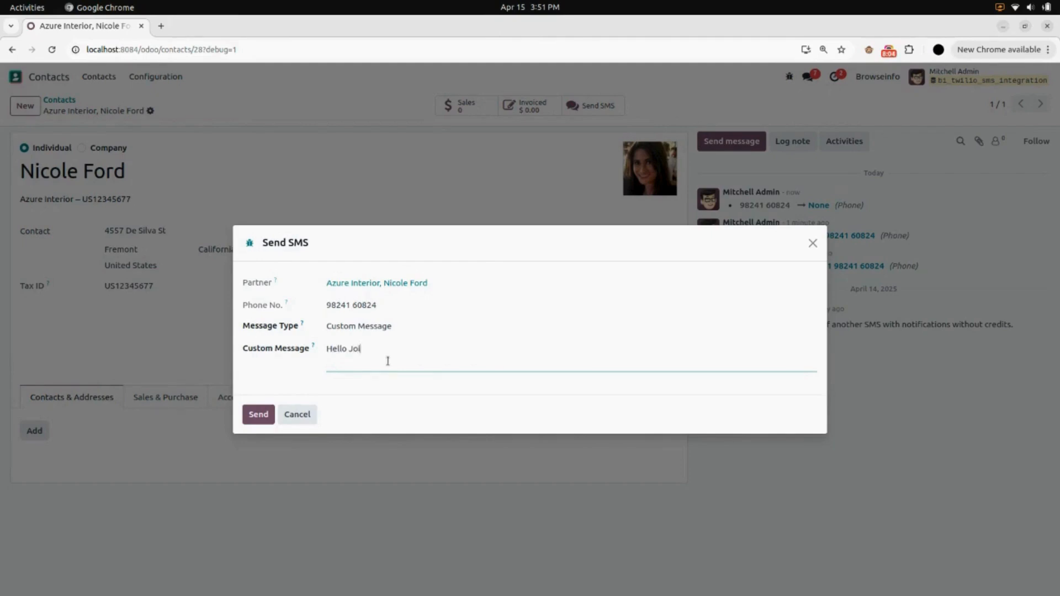
type("meeting asap!")
left_click(263, 417)
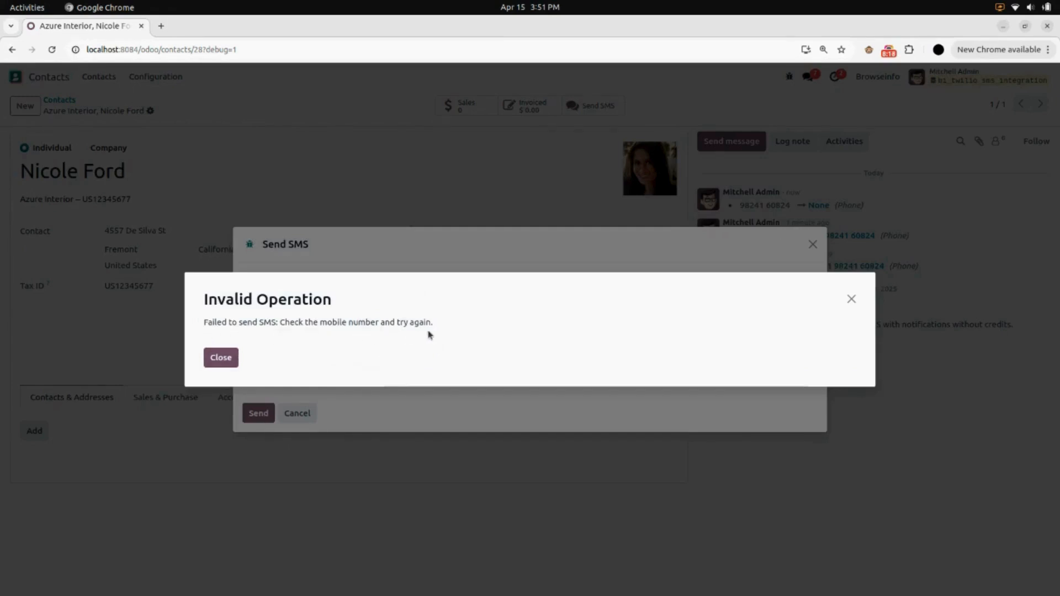
left_click(851, 300)
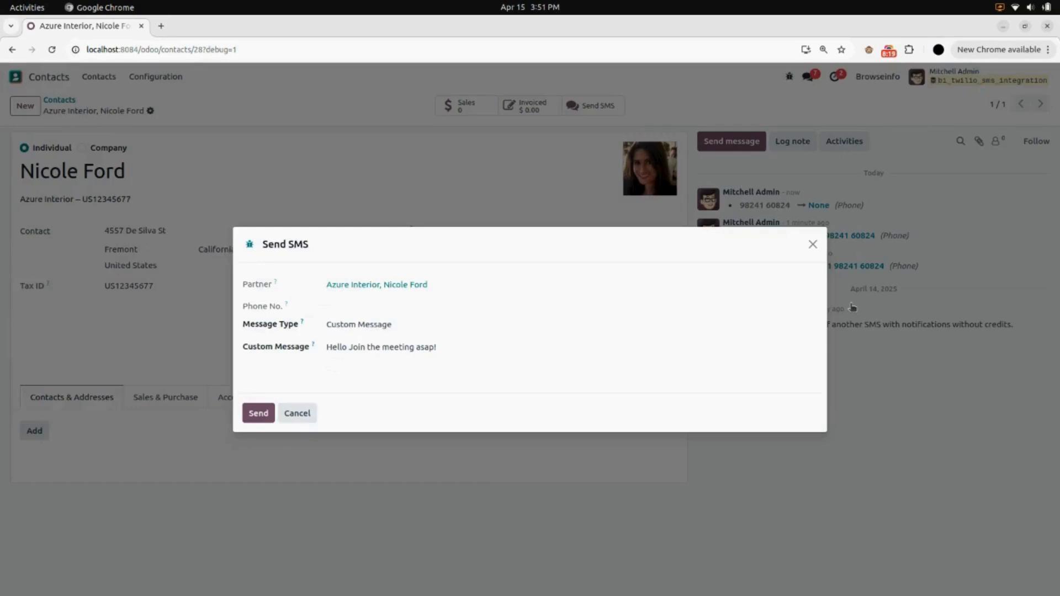
left_click(813, 245)
Prefix the contact's mobile number with country code +91, save, and send the custom message "Hello Join the meeting asap!".
left_click(425, 276)
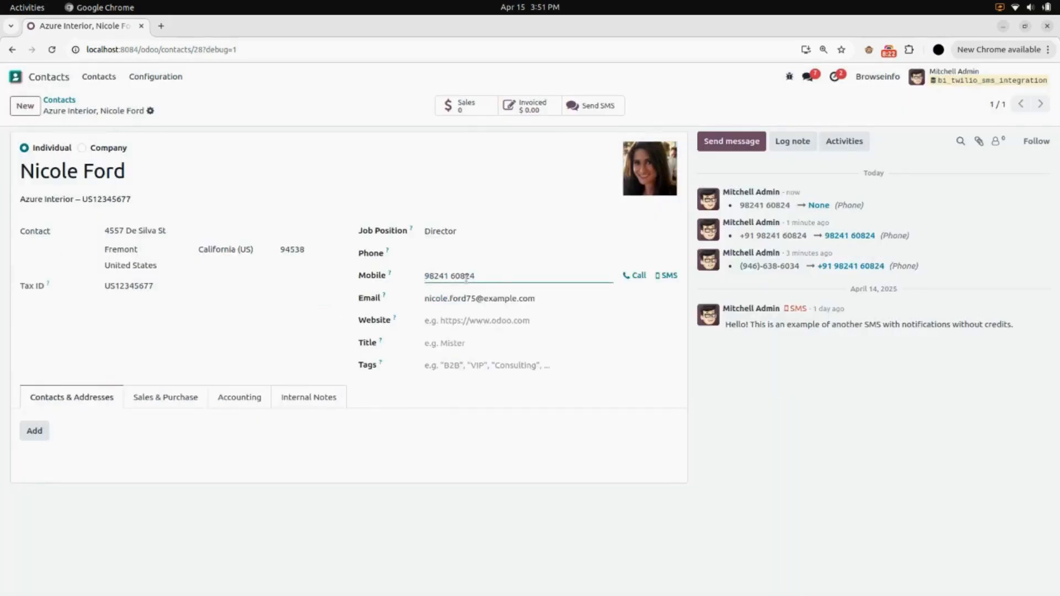
type("+91")
left_click(170, 111)
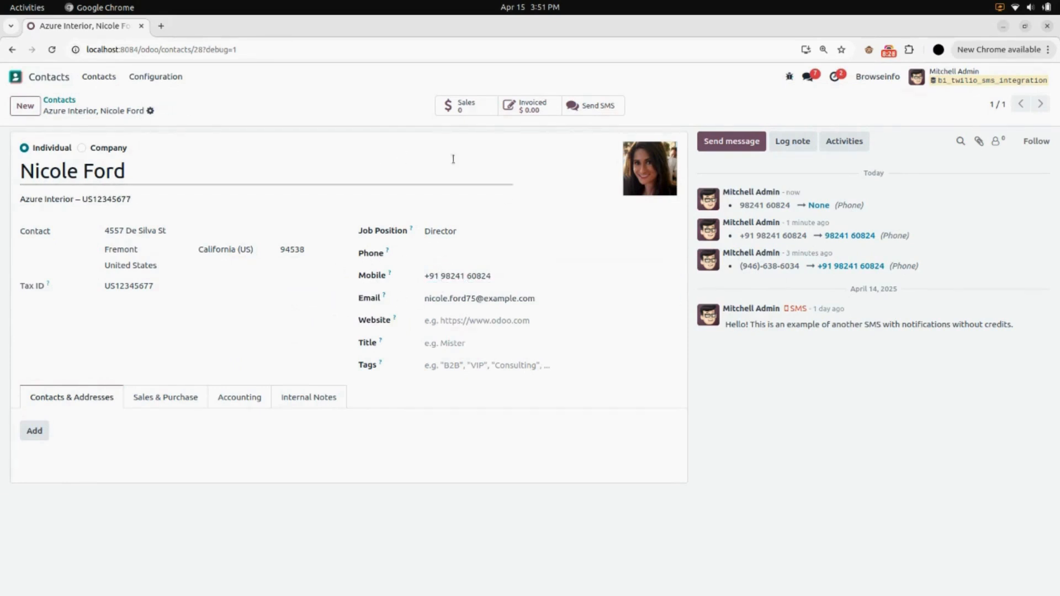
left_click(602, 106)
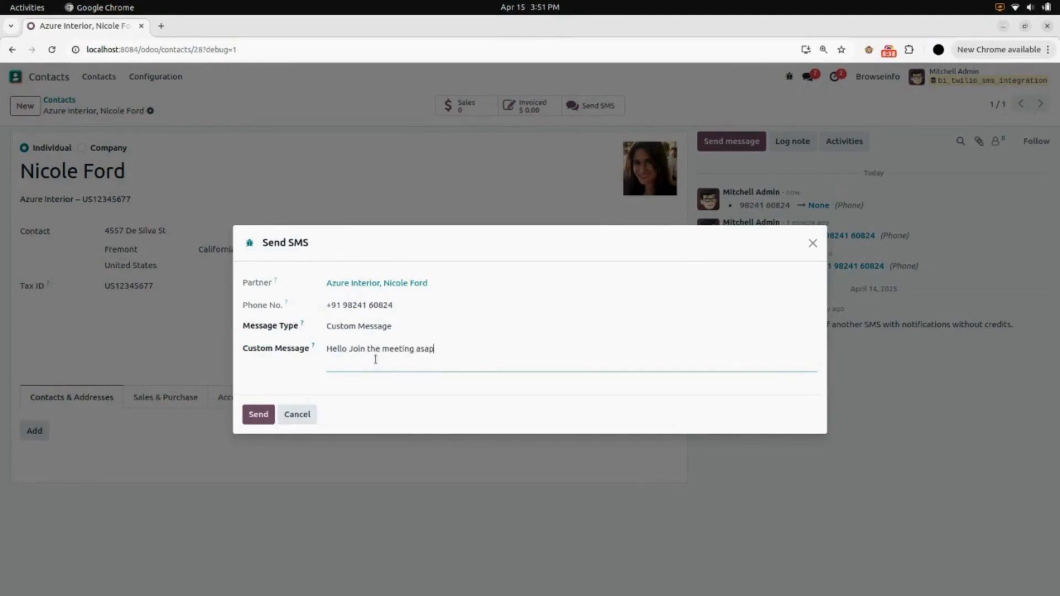
left_click(263, 420)
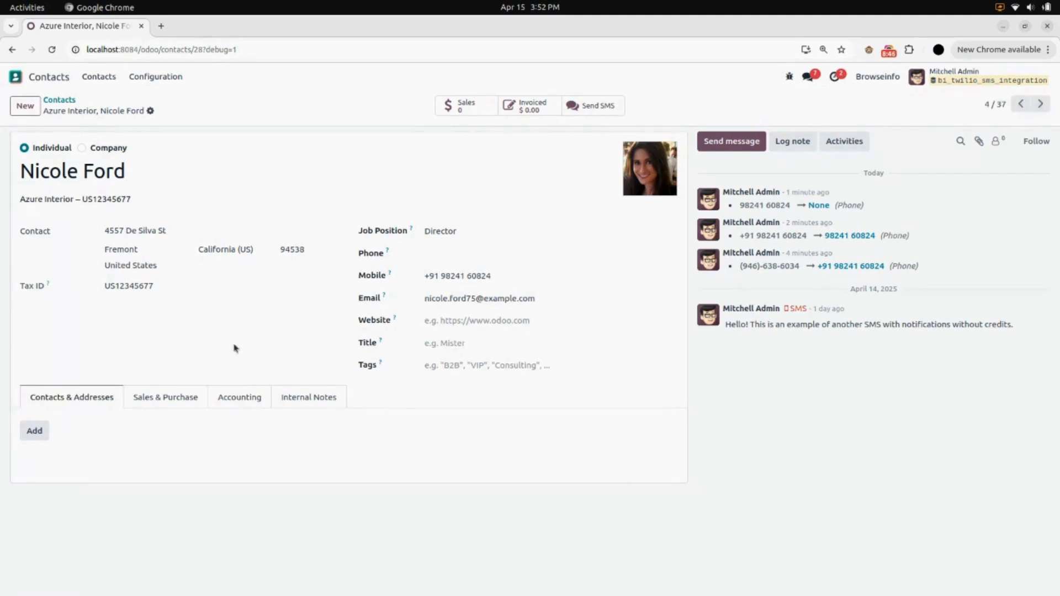
Open the newest entry in Twilio's SMS History and review the details of the meeting message sent from the contact.
left_click(40, 83)
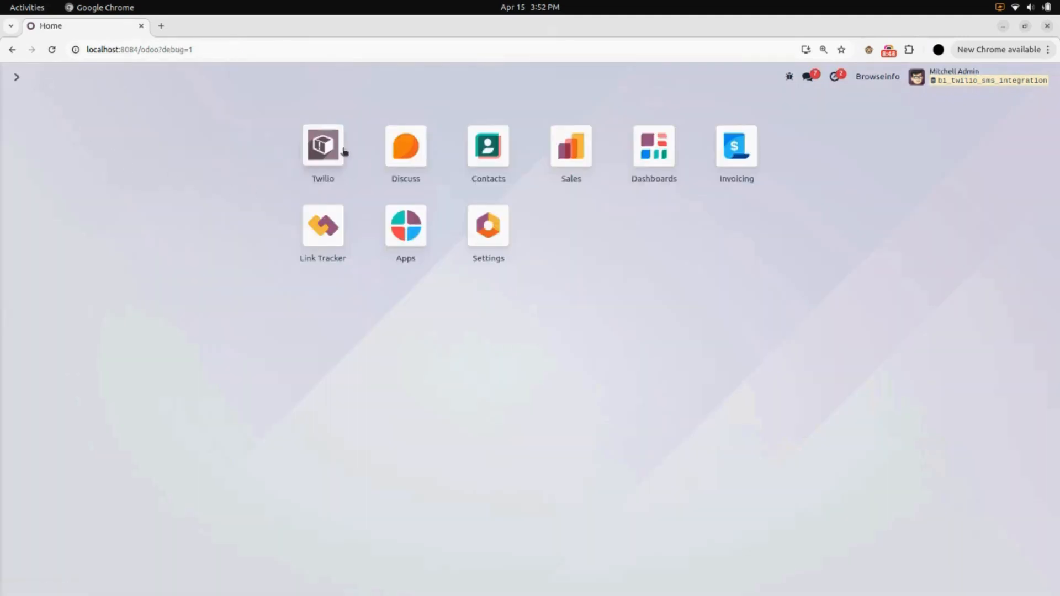
left_click(326, 153)
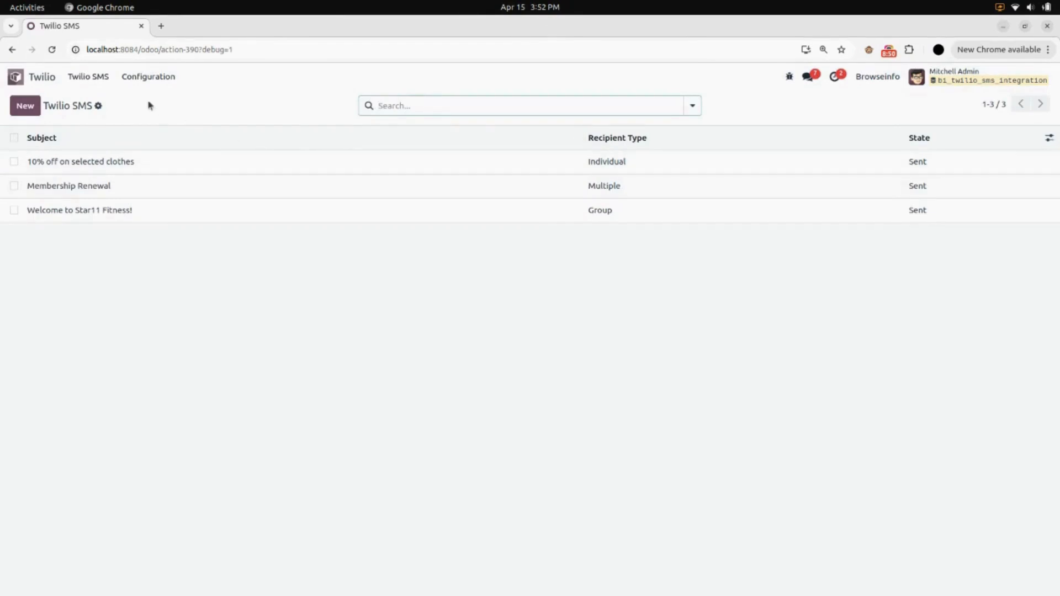
left_click(100, 77)
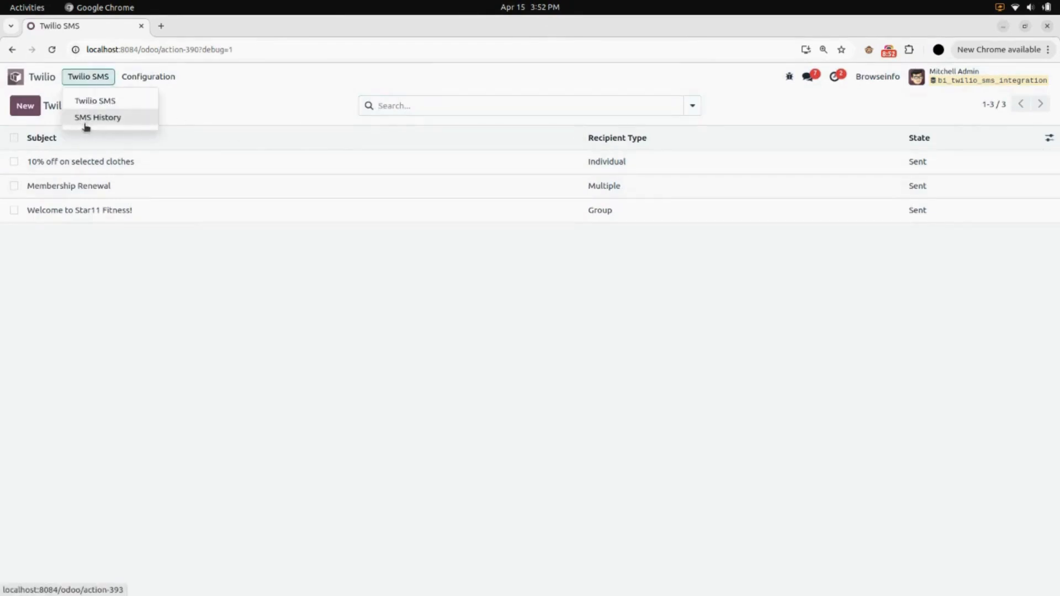
left_click(91, 119)
left_click(101, 163)
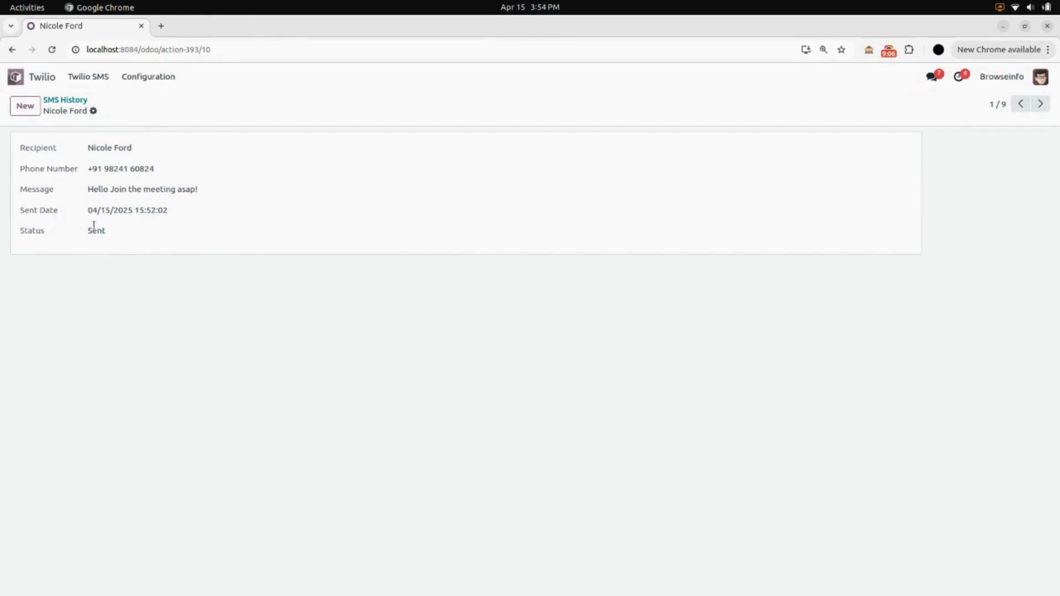
Open the "Devis pour 150 tapis" opportunity in the CRM pipeline and start a Send SMS message from it.
left_click(45, 79)
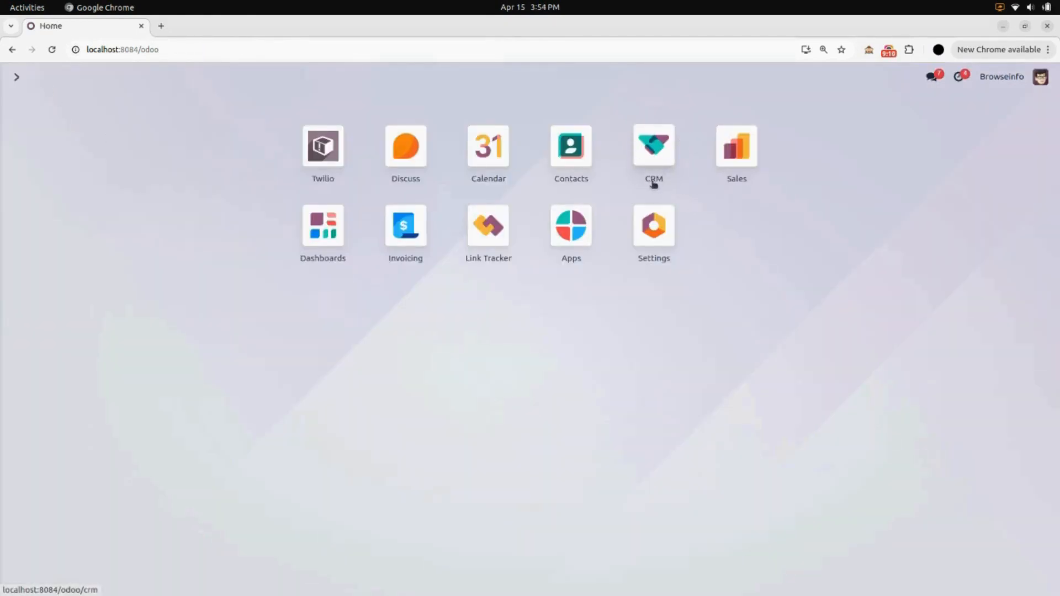
left_click(650, 157)
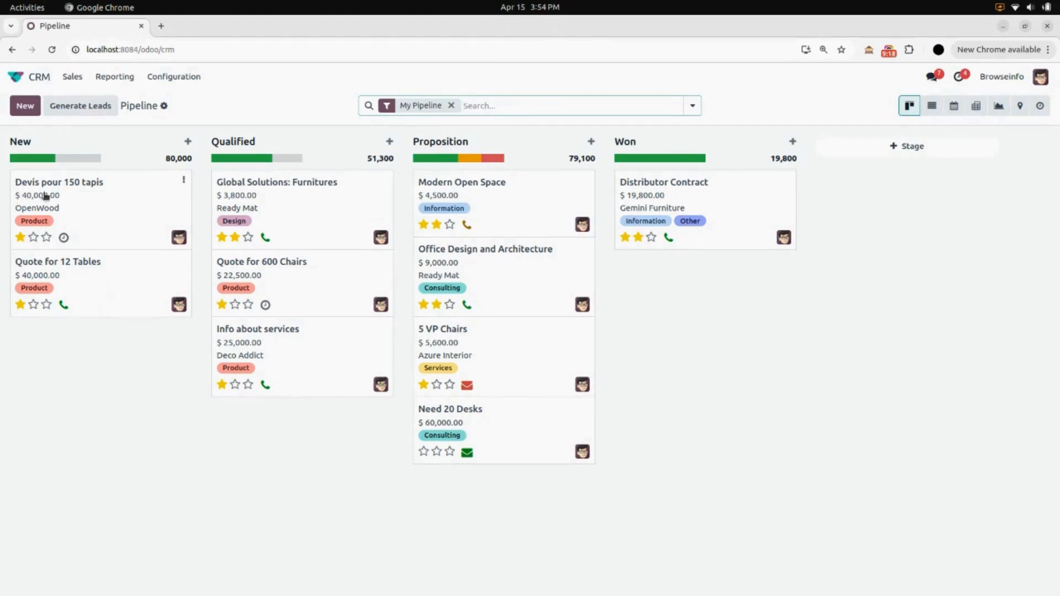
left_click(108, 208)
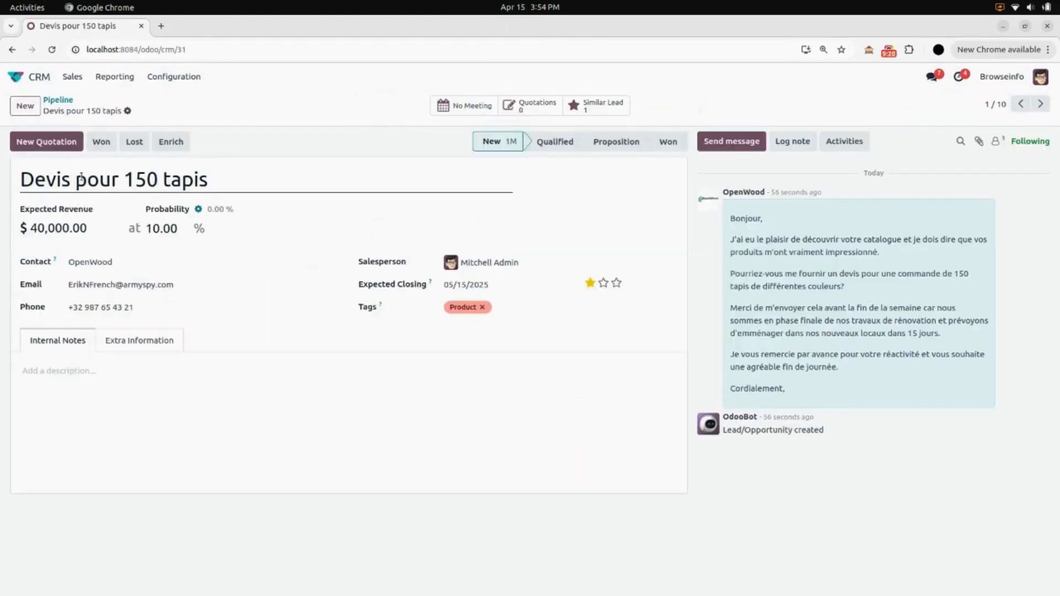
left_click(128, 110)
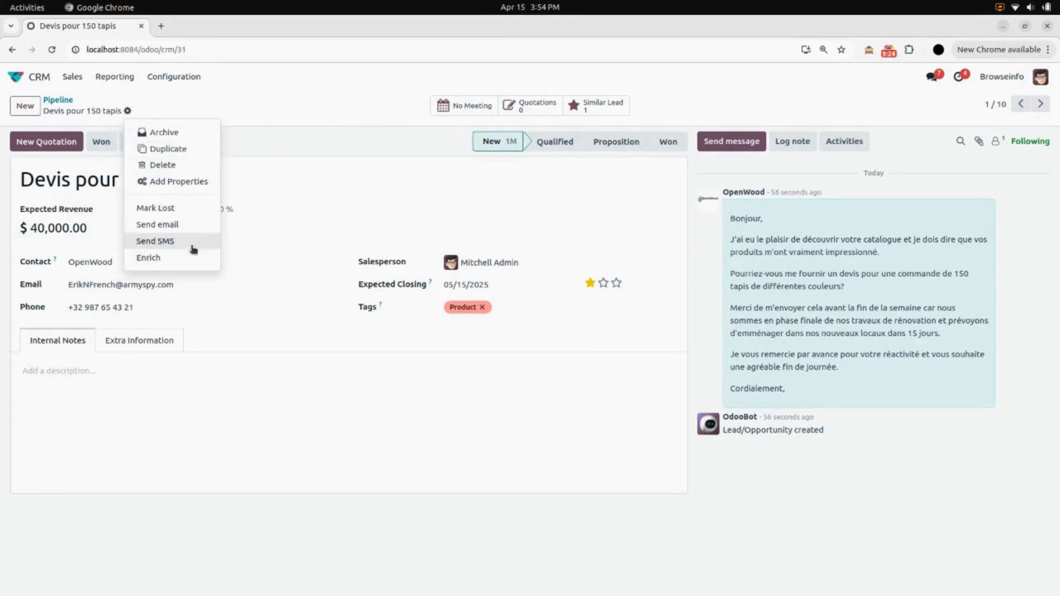
left_click(157, 242)
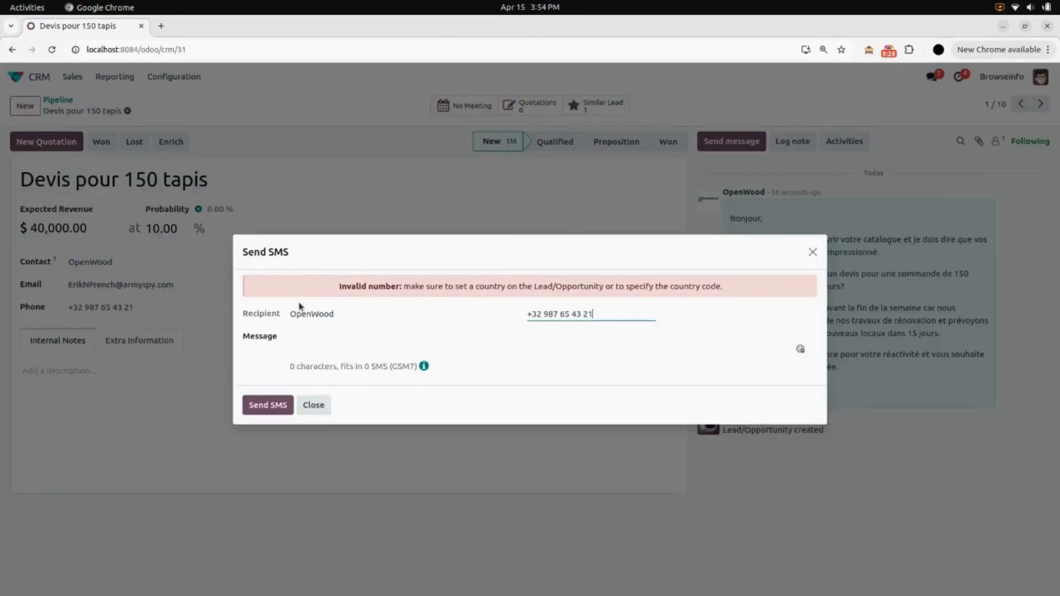
Replace the OpenWood recipient's number with a +91 mobile number and send the SMS message "Hello".
left_click_drag(598, 313, 531, 315)
left_click(694, 318)
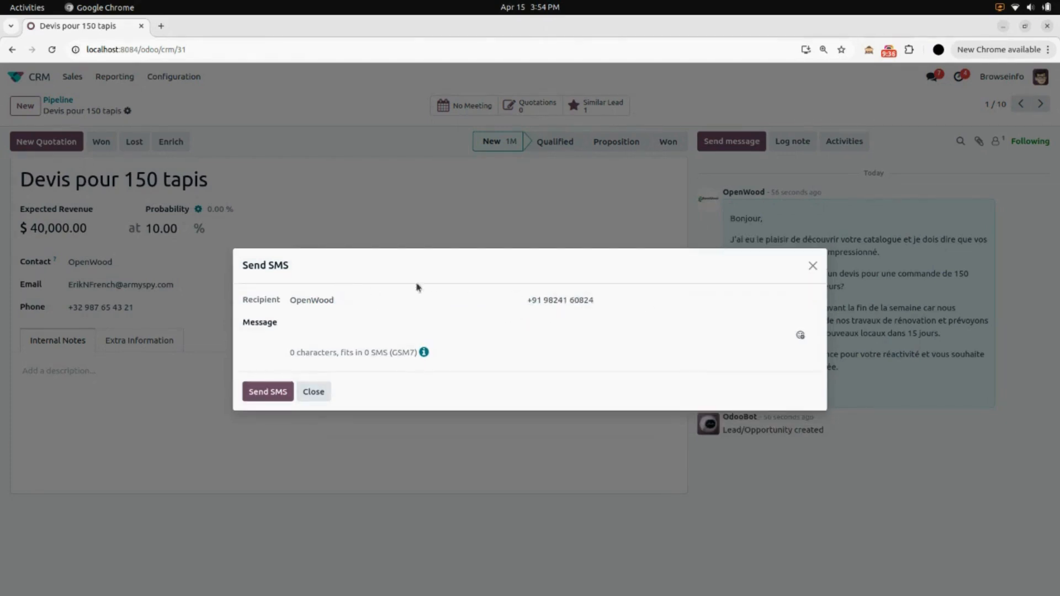
left_click(362, 328)
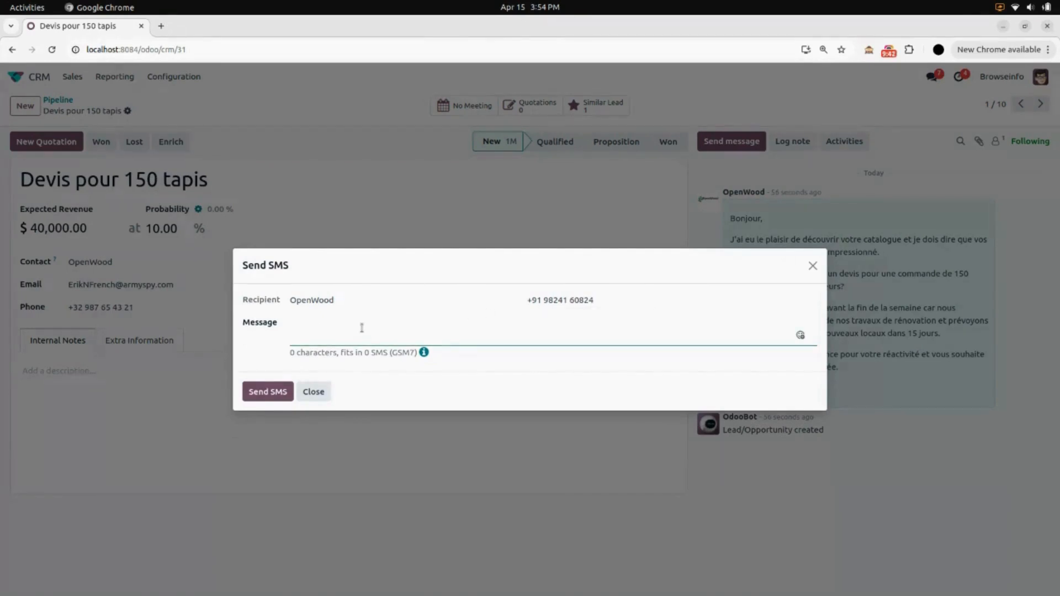
type("Hello")
left_click(257, 391)
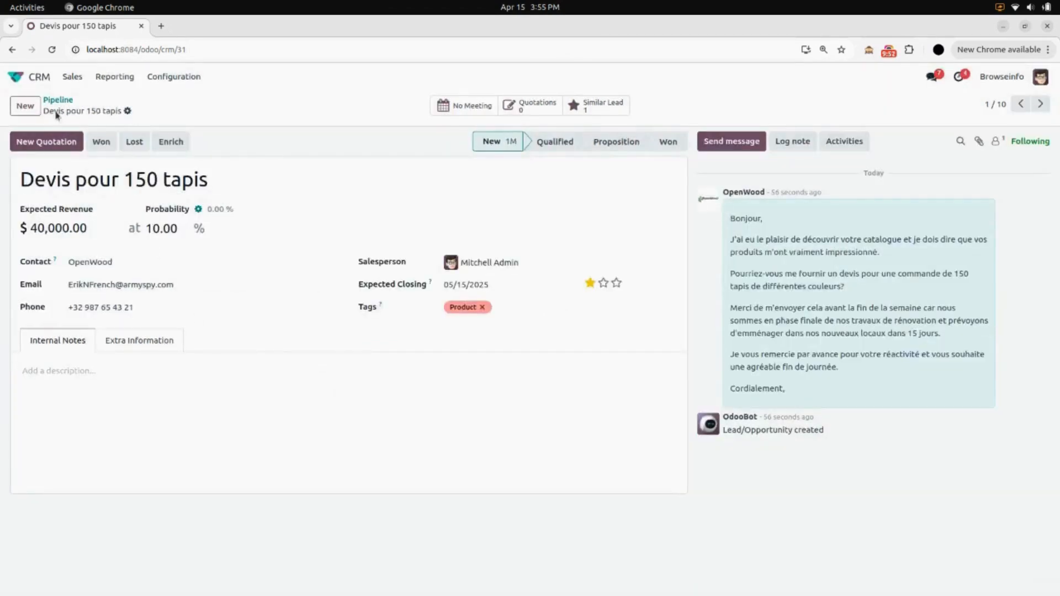
Open the newest OpenWood entry in Twilio's SMS History, review its details, and return to the apps overview.
left_click(51, 80)
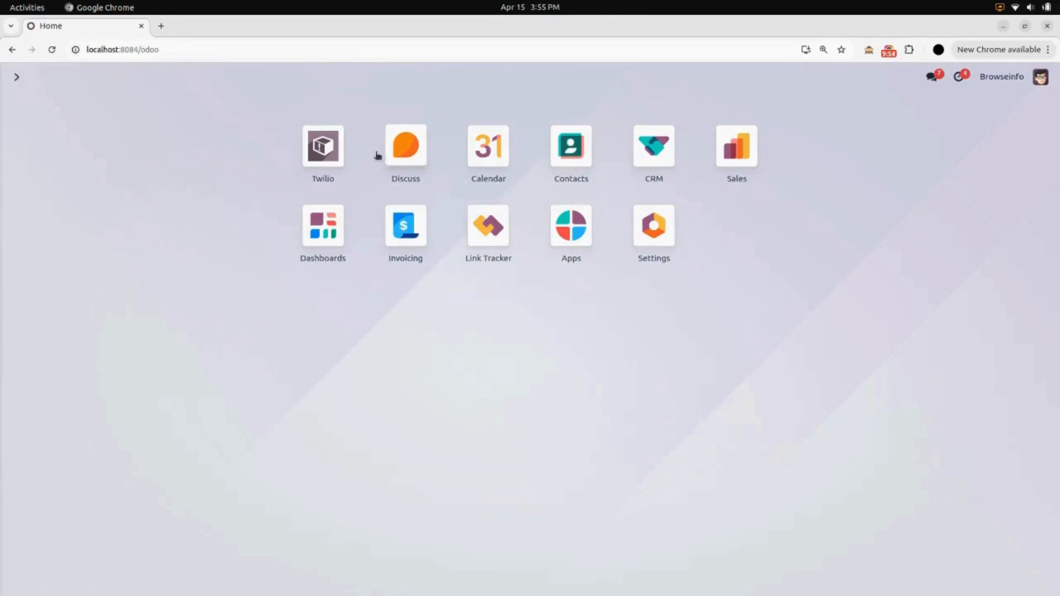
left_click(311, 173)
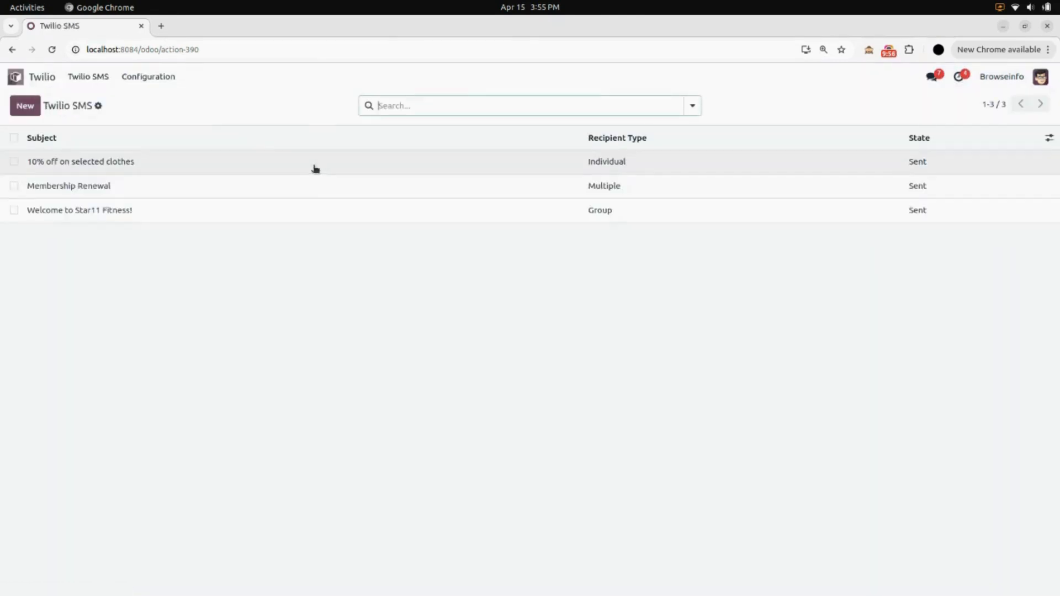
left_click(99, 76)
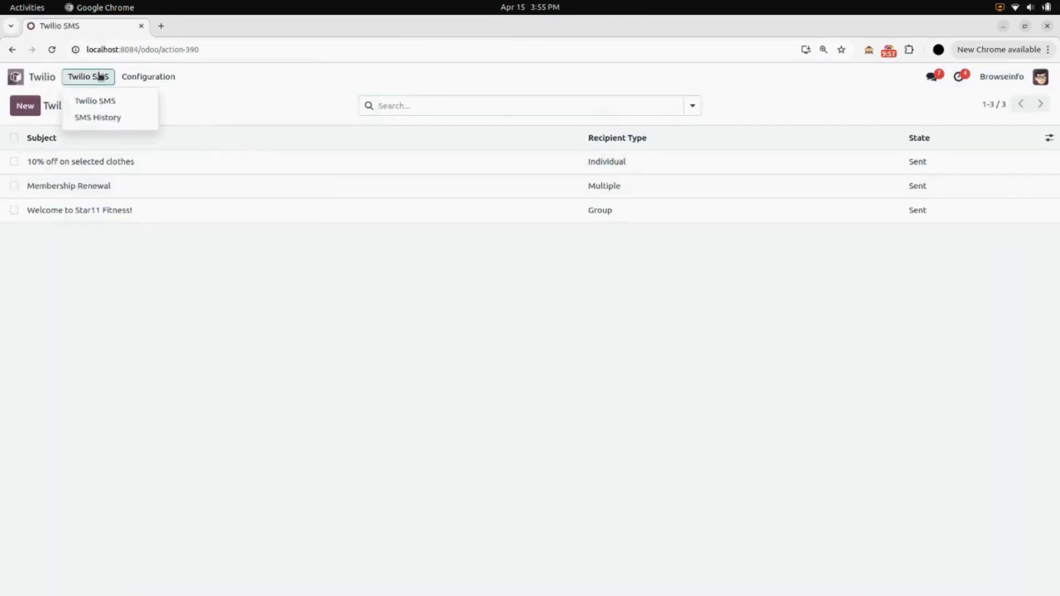
left_click(110, 118)
left_click(116, 161)
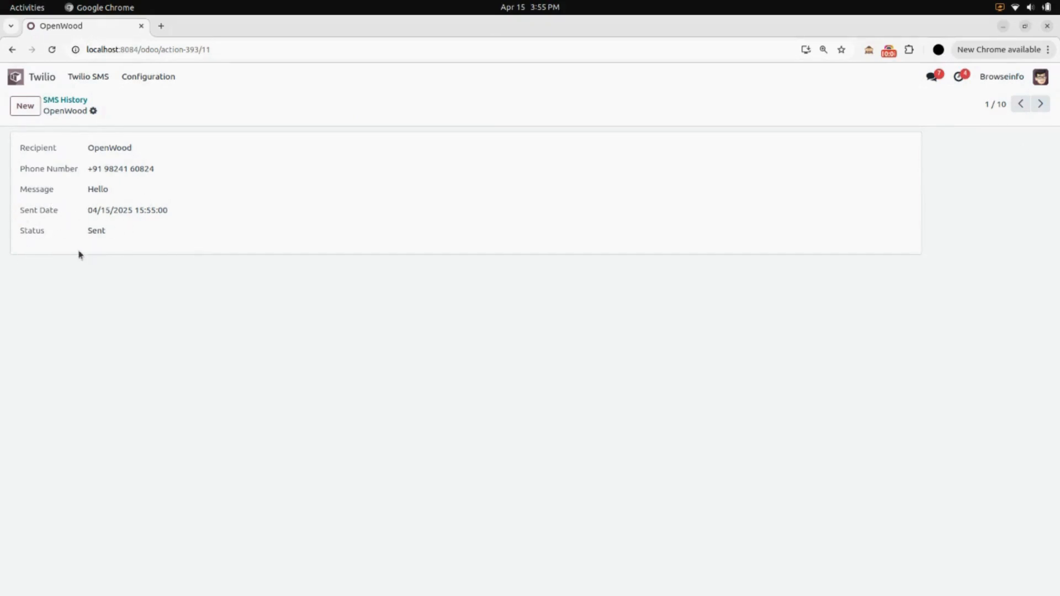
left_click(44, 80)
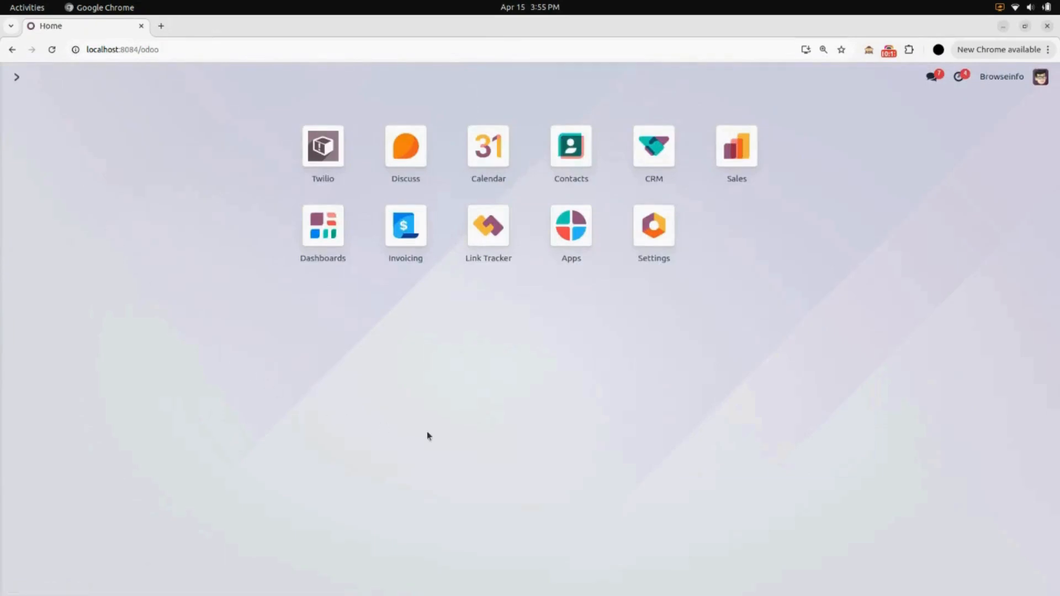